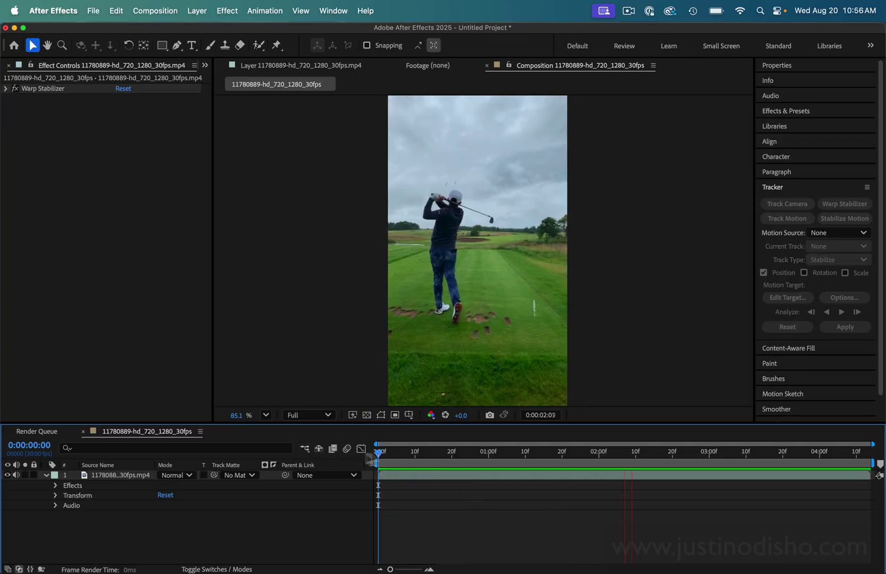
Step: Stop the preview so the clip rests on 0:00:00:00 with the golfer at address
{"action": "key", "text": "space"}
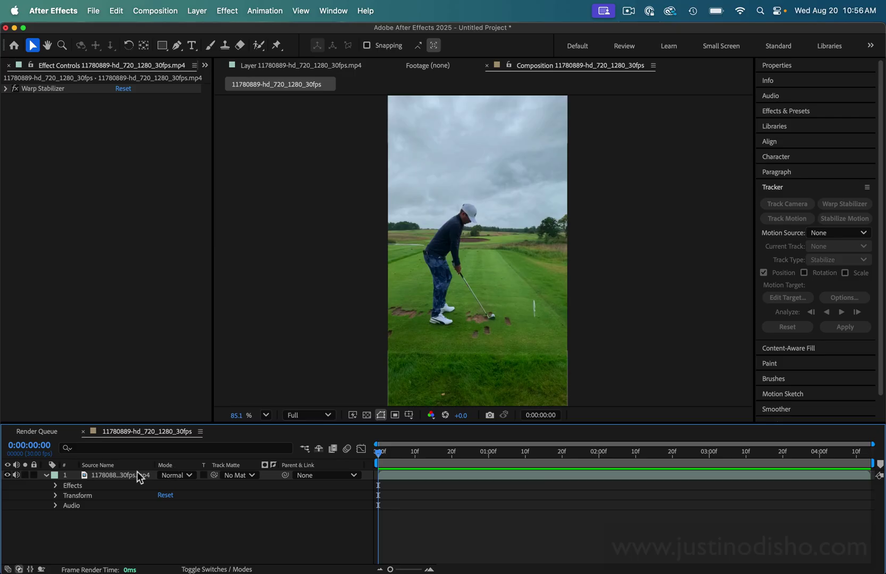
Step: Add Shape Layer 1 above the golf footage, with the Pen tool active and fill set to None
{"action": "left_click", "coordinate": [198, 11]}
{"action": "mouse_move", "coordinate": [210, 31]}
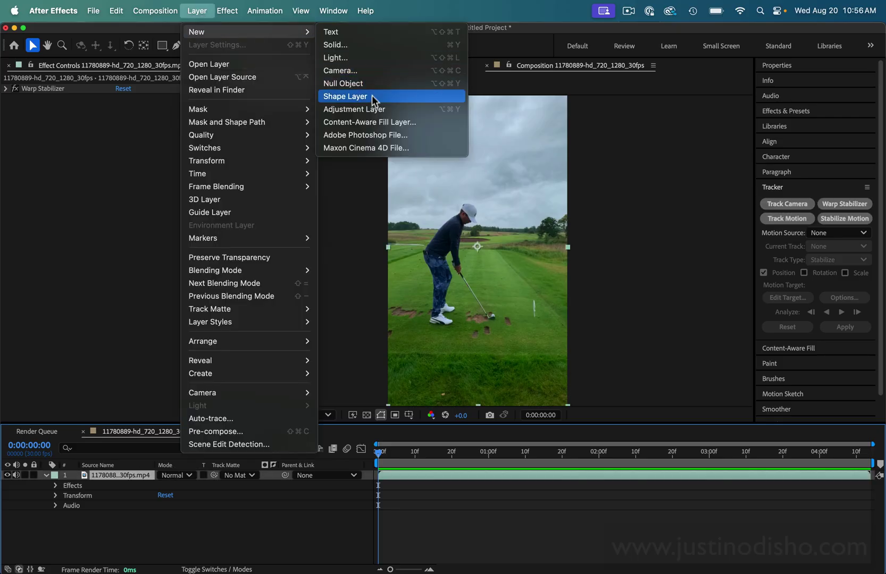
{"action": "left_click", "coordinate": [374, 100]}
{"action": "key", "text": "q"}
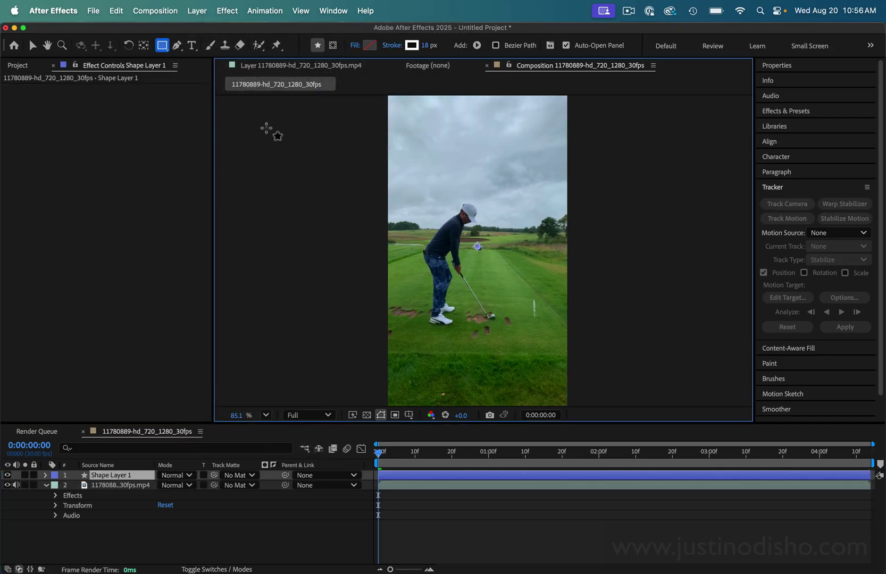
{"action": "left_click", "coordinate": [176, 46]}
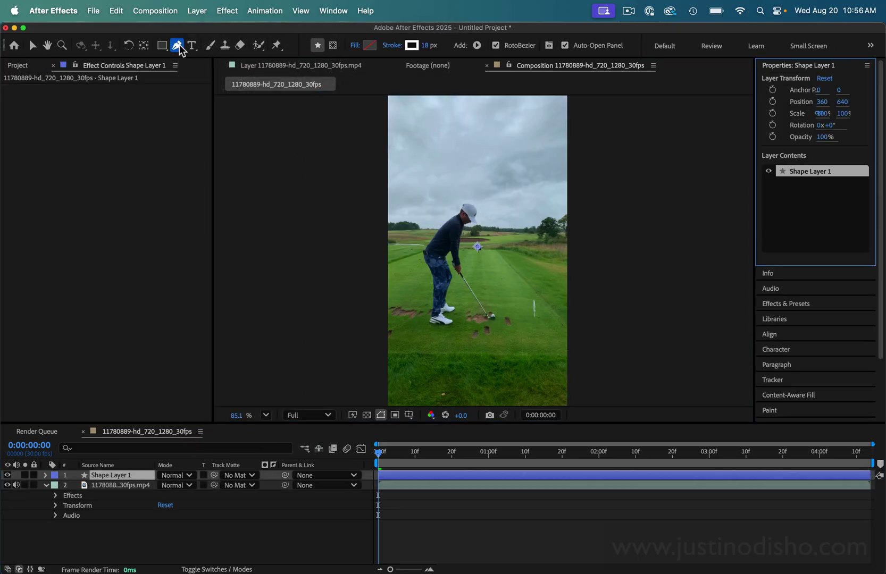
{"action": "left_click", "coordinate": [354, 47]}
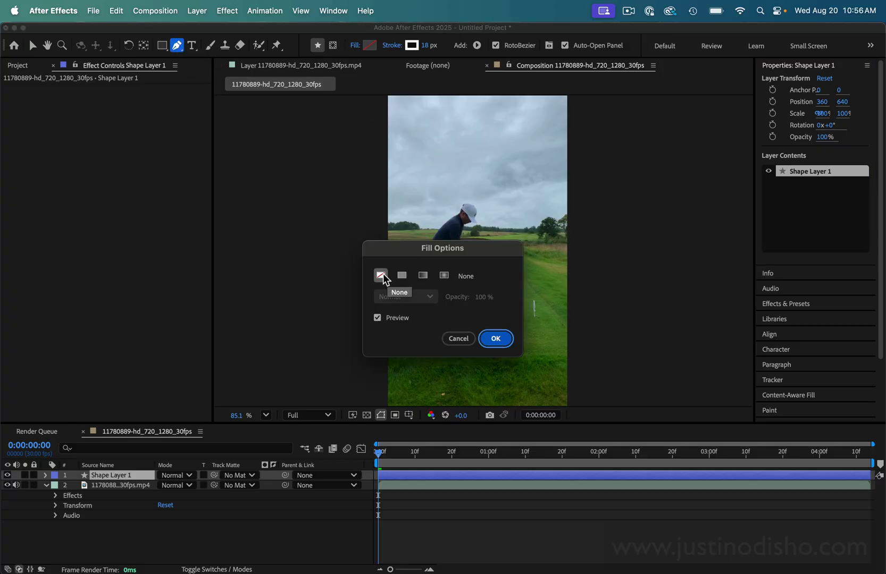
{"action": "left_click", "coordinate": [496, 346]}
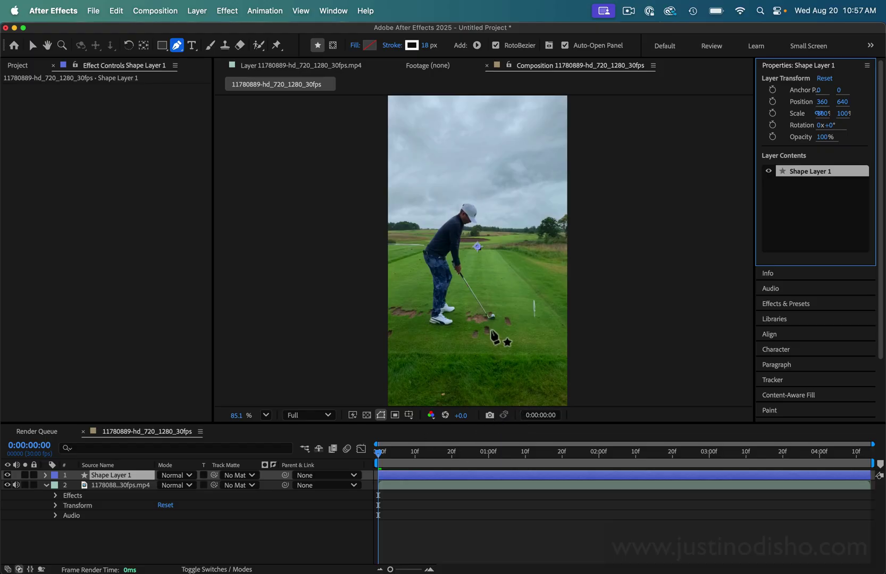
Step: Start the pen path on the golf ball and add a point where it takes off
{"action": "scroll", "coordinate": [500, 322], "scroll_direction": "up", "scroll_amount": 5}
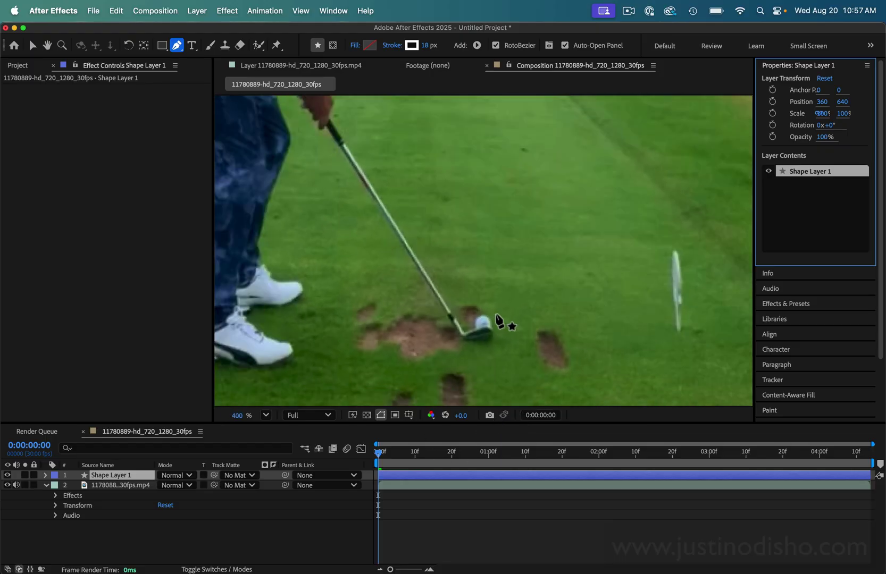
{"action": "scroll", "coordinate": [499, 320], "scroll_direction": "down", "scroll_amount": 1}
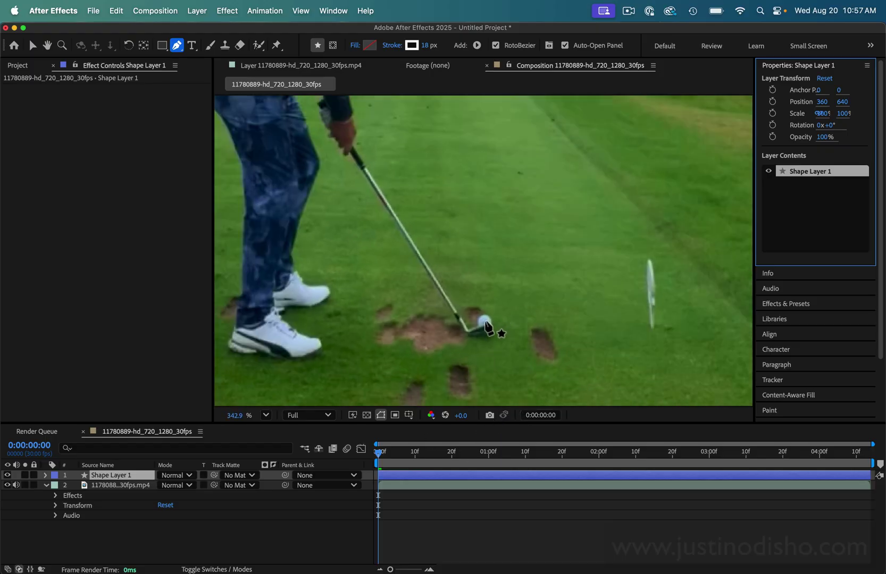
{"action": "left_click", "coordinate": [484, 321]}
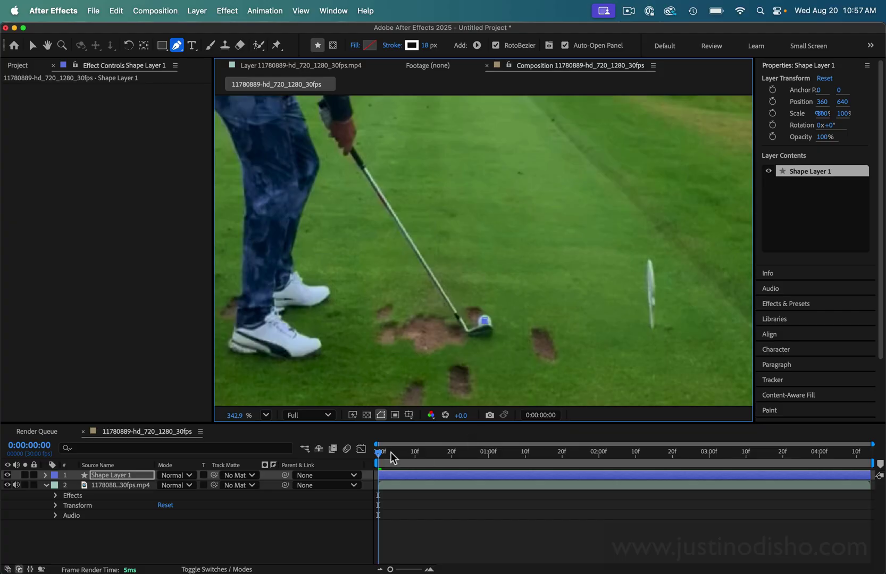
{"action": "left_click_drag", "start_coordinate": [392, 458], "coordinate": [536, 457]}
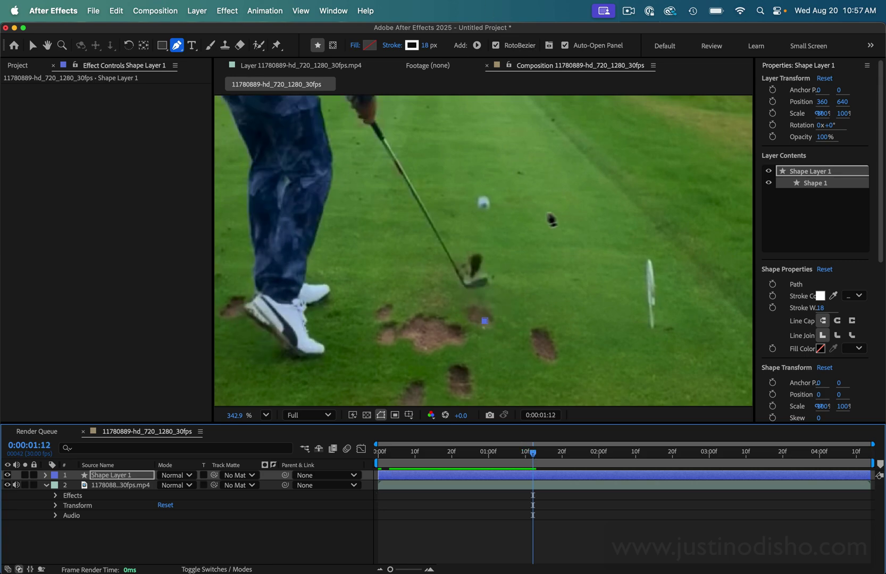
{"action": "left_click", "coordinate": [483, 203]}
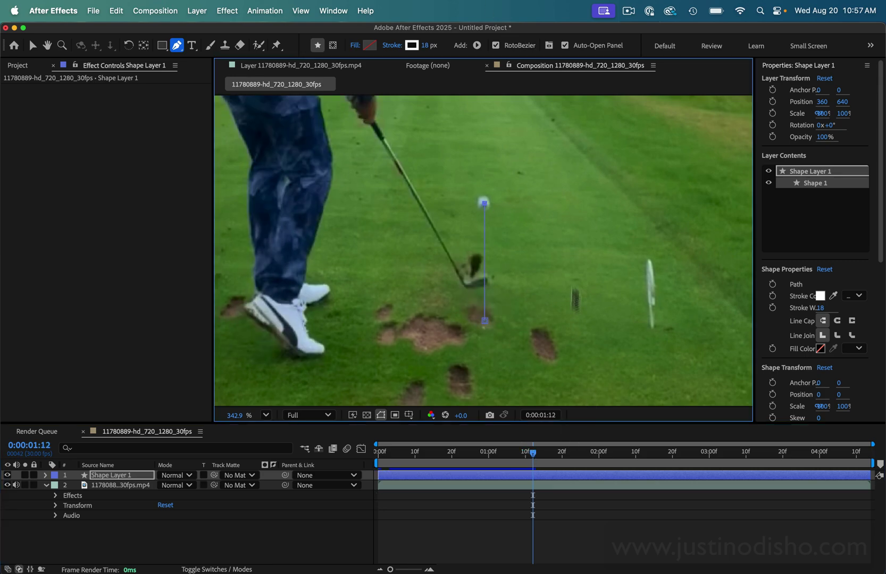
Step: Thin the stroke to 14 px and continue the path at the ball's next position
{"action": "scroll", "coordinate": [576, 269], "scroll_direction": "up", "scroll_amount": 3}
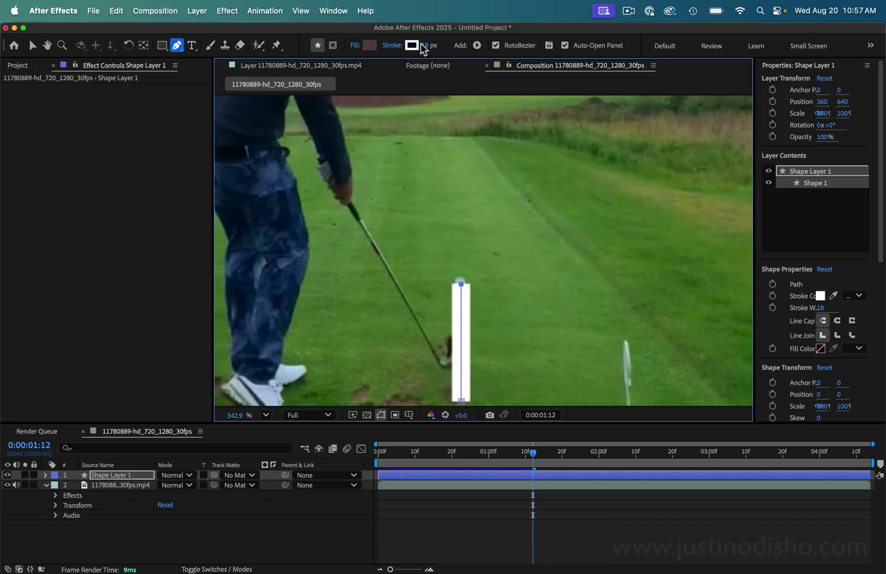
{"action": "left_click_drag", "start_coordinate": [423, 46], "coordinate": [396, 46]}
{"action": "left_click_drag", "start_coordinate": [545, 452], "coordinate": [542, 454]}
{"action": "scroll", "coordinate": [491, 264], "scroll_direction": "up", "scroll_amount": 5}
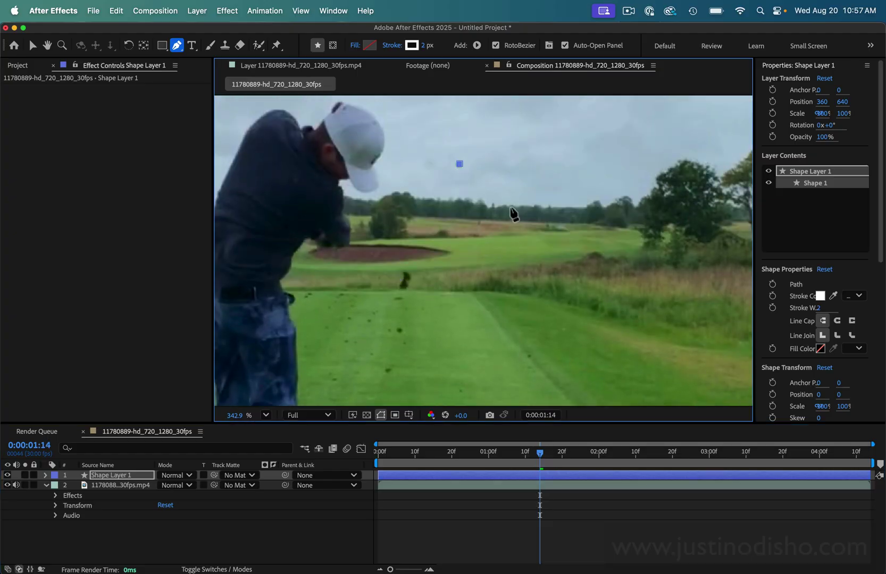
{"action": "scroll", "coordinate": [512, 212], "scroll_direction": "down", "scroll_amount": 5}
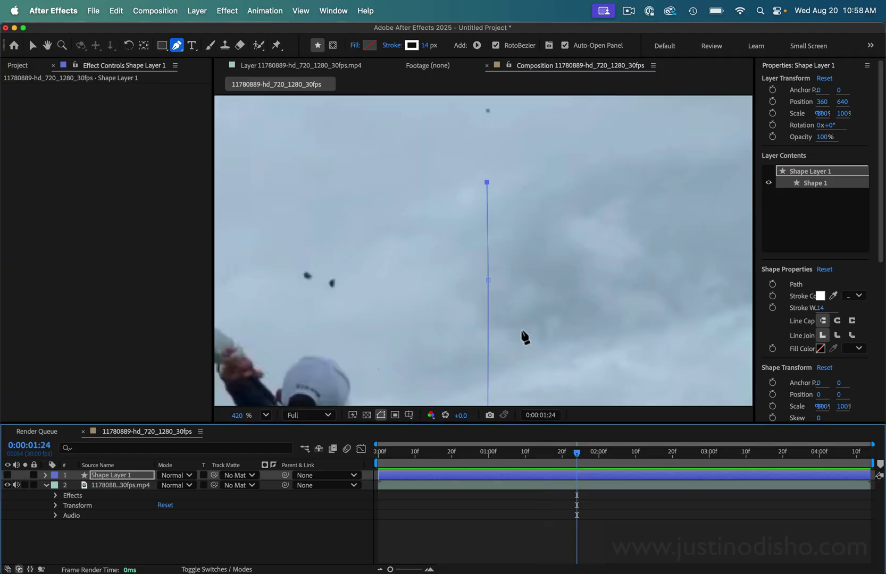
{"action": "scroll", "coordinate": [524, 336], "scroll_direction": "down", "scroll_amount": 3}
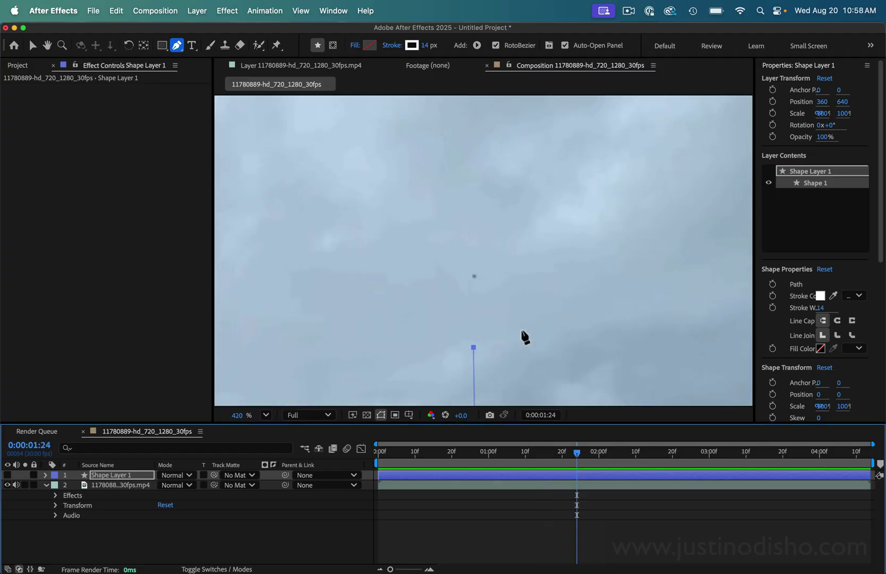
{"action": "left_click", "coordinate": [474, 349]}
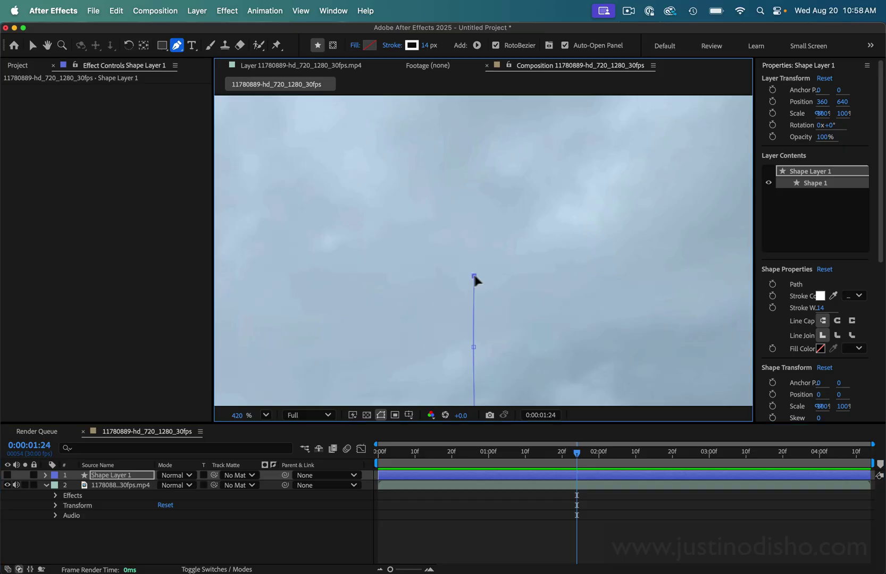
{"action": "left_click", "coordinate": [698, 453]}
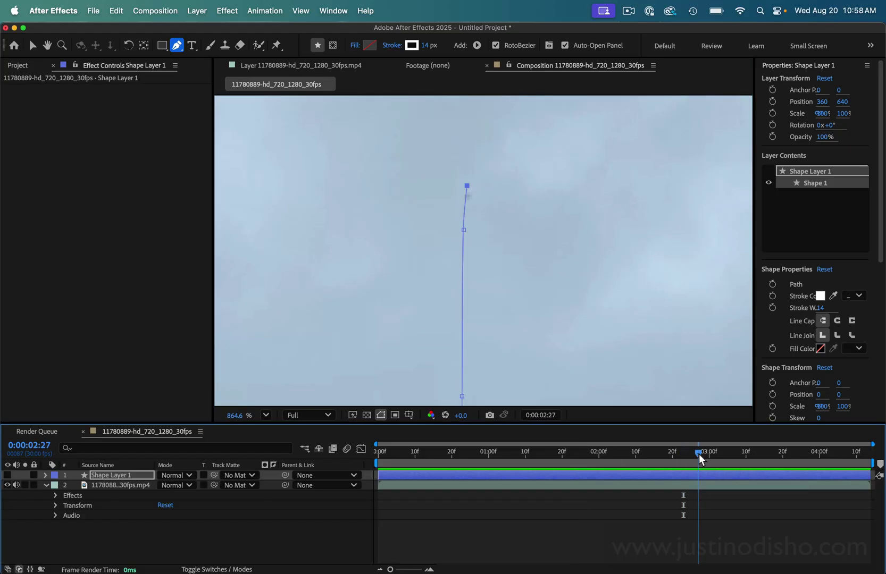
Step: Extend the path upward with two more points at the ball's later positions
{"action": "left_click_drag", "start_coordinate": [698, 459], "coordinate": [777, 455]}
{"action": "left_click", "coordinate": [469, 248]}
{"action": "scroll", "coordinate": [573, 261], "scroll_direction": "down", "scroll_amount": 3}
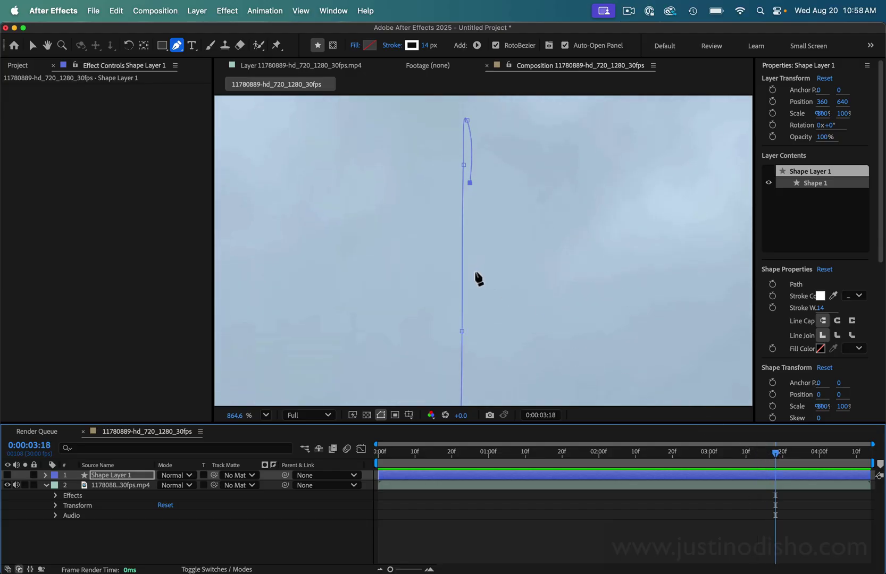
{"action": "left_click", "coordinate": [473, 280]}
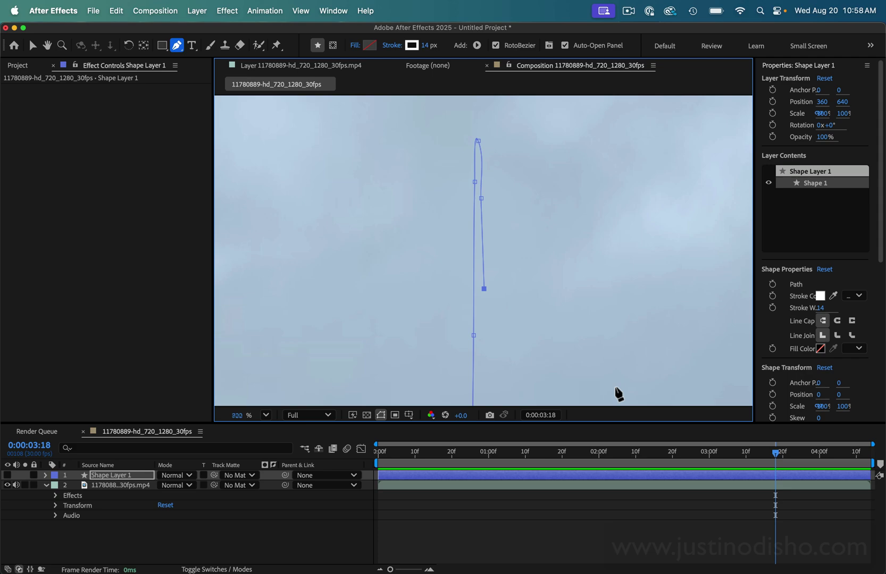
{"action": "scroll", "coordinate": [617, 393], "scroll_direction": "down", "scroll_amount": 5}
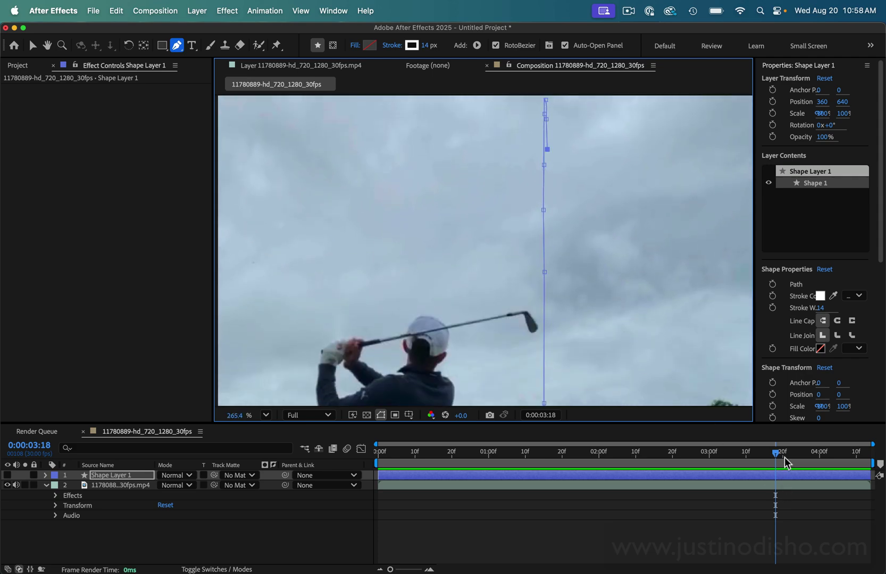
Step: Play the footage forward and fit the whole frame to check the tall tracer path
{"action": "left_click_drag", "start_coordinate": [785, 462], "coordinate": [827, 463]}
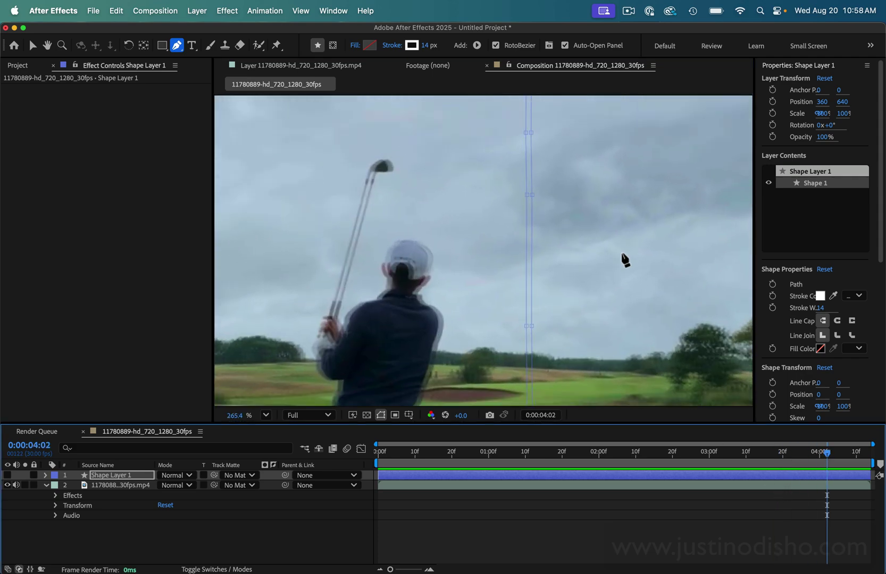
{"action": "key", "text": "space"}
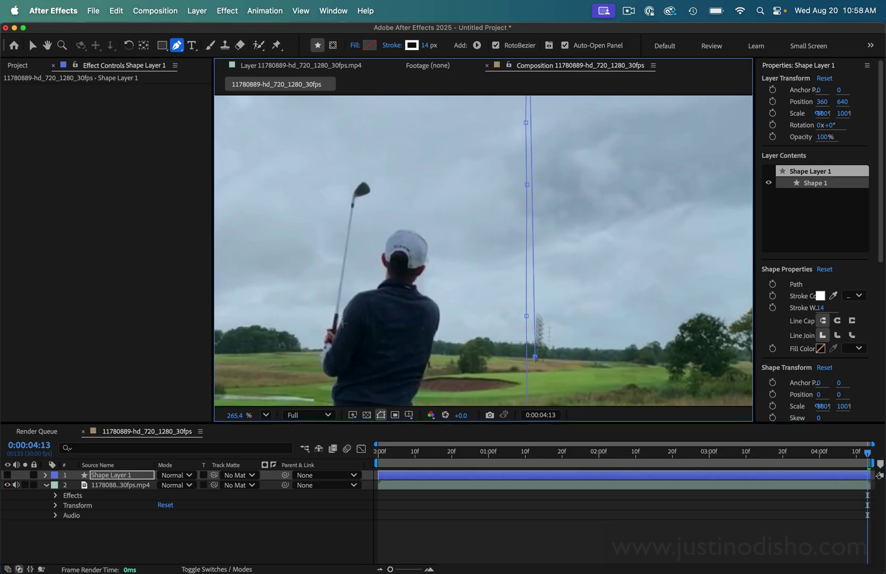
{"action": "scroll", "coordinate": [560, 208], "scroll_direction": "up", "scroll_amount": 5}
{"action": "scroll", "coordinate": [560, 208], "scroll_direction": "right", "scroll_amount": 3}
{"action": "key", "text": "shift+slash"}
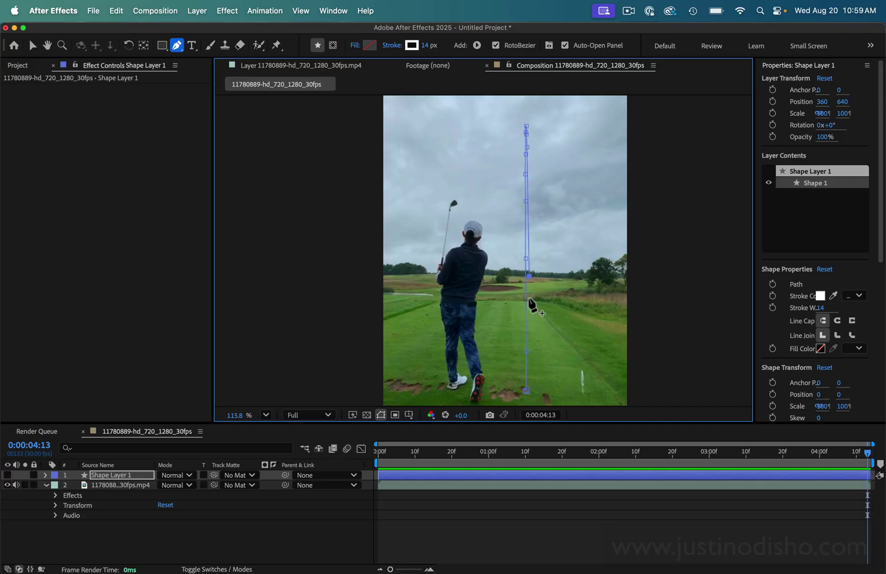
Step: Make the shape layer visible and set its stroke colour to red FF0000
{"action": "left_click", "coordinate": [266, 415]}
{"action": "left_click", "coordinate": [266, 417]}
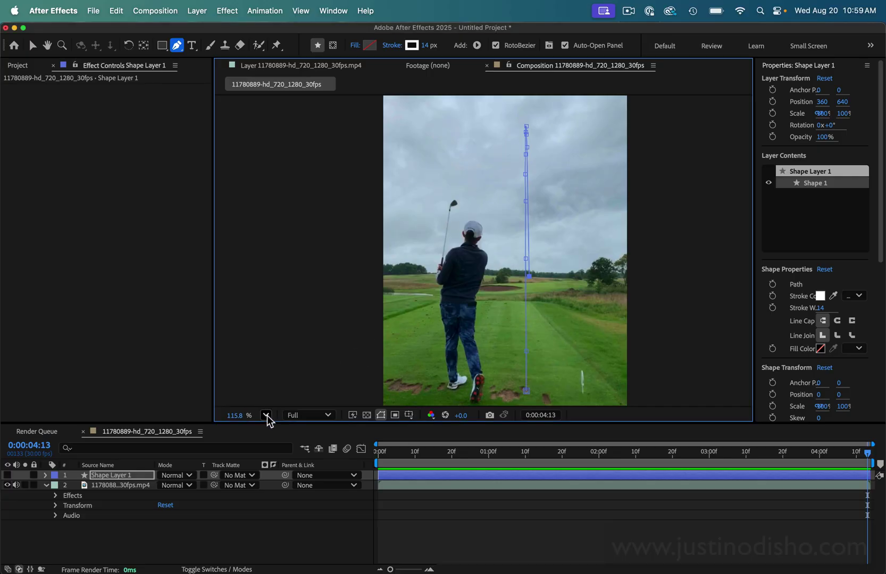
{"action": "left_click", "coordinate": [7, 475]}
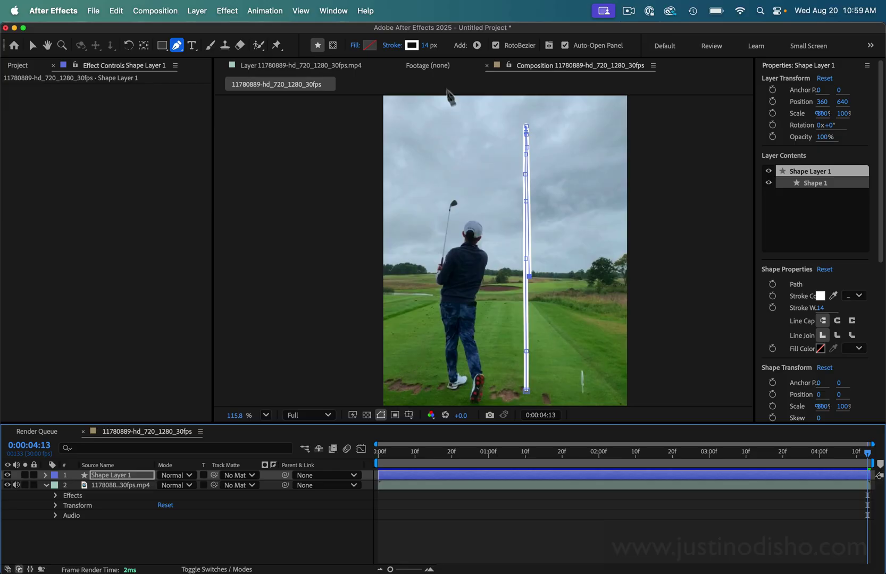
{"action": "left_click", "coordinate": [412, 45]}
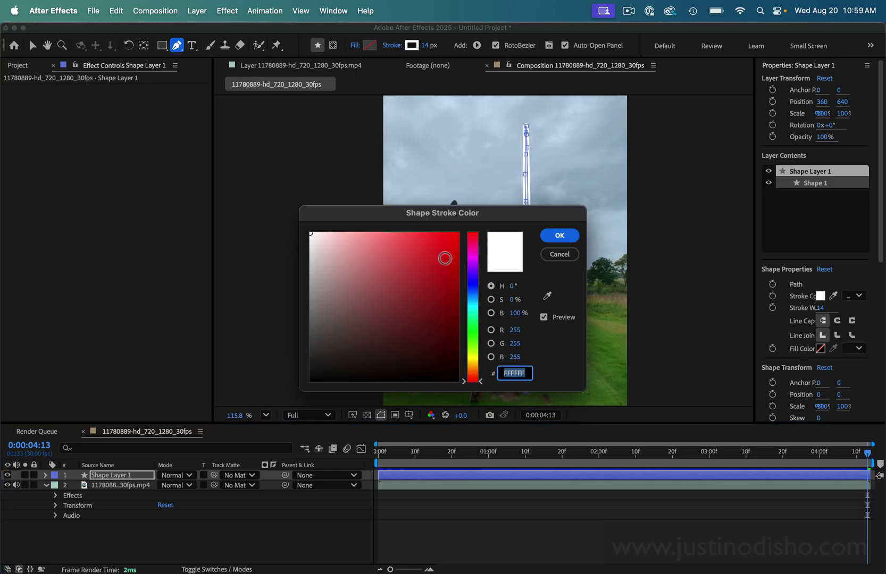
{"action": "left_click_drag", "start_coordinate": [445, 258], "coordinate": [457, 233]}
{"action": "left_click", "coordinate": [558, 236]}
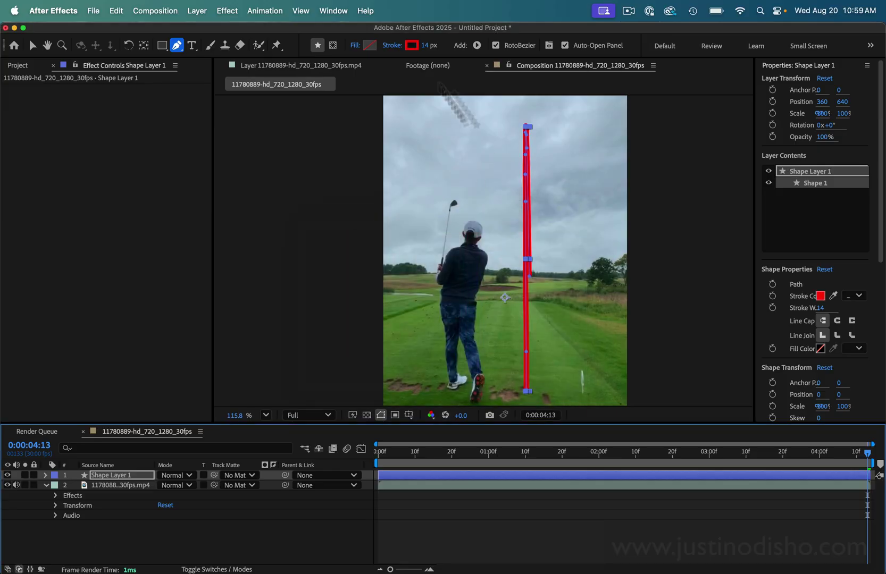
Step: Make the stroke a Linear Gradient with Color Dodge blending at 81% opacity
{"action": "left_click", "coordinate": [393, 47]}
{"action": "left_click", "coordinate": [423, 276]}
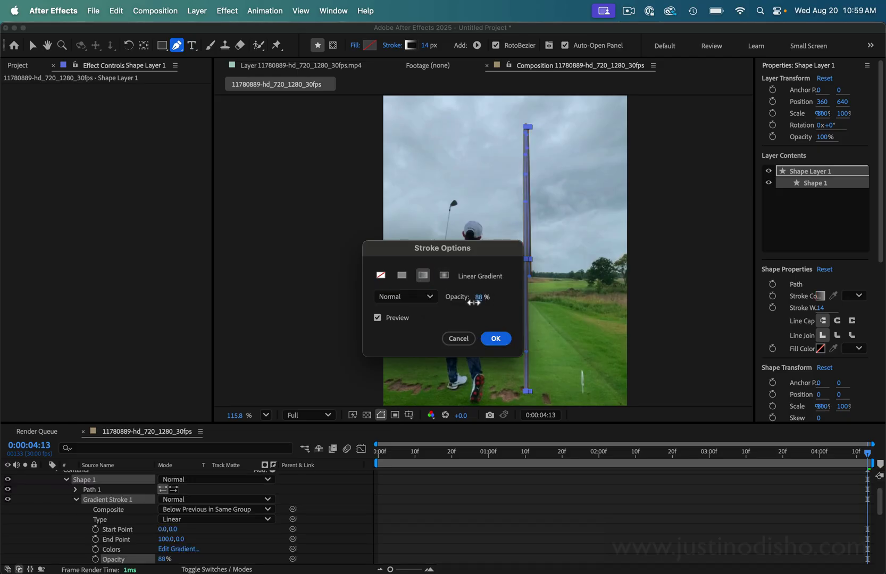
{"action": "left_click", "coordinate": [418, 299]}
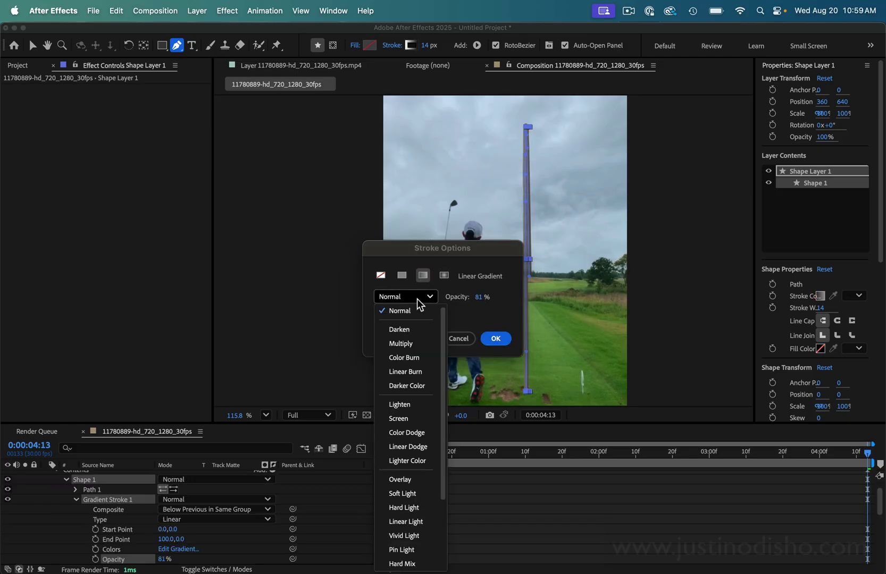
{"action": "left_click", "coordinate": [414, 432]}
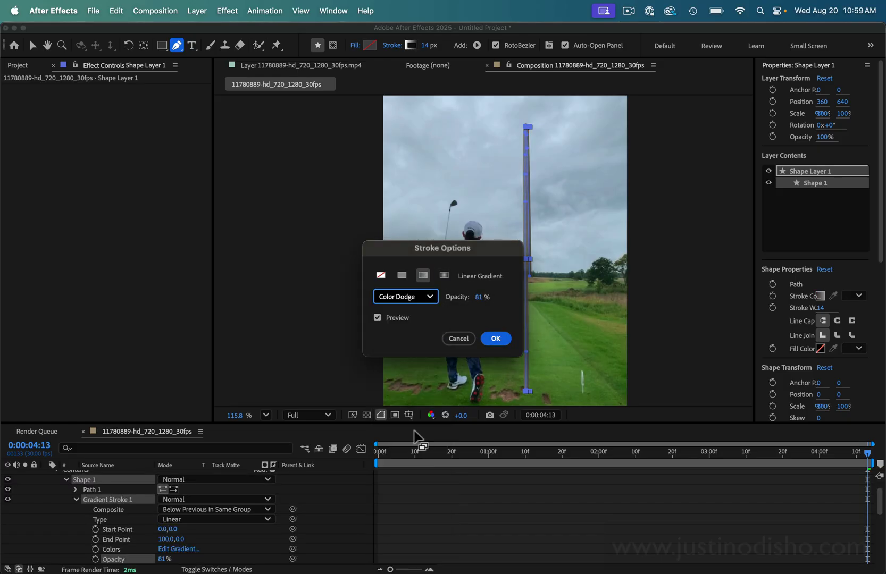
{"action": "left_click", "coordinate": [500, 342]}
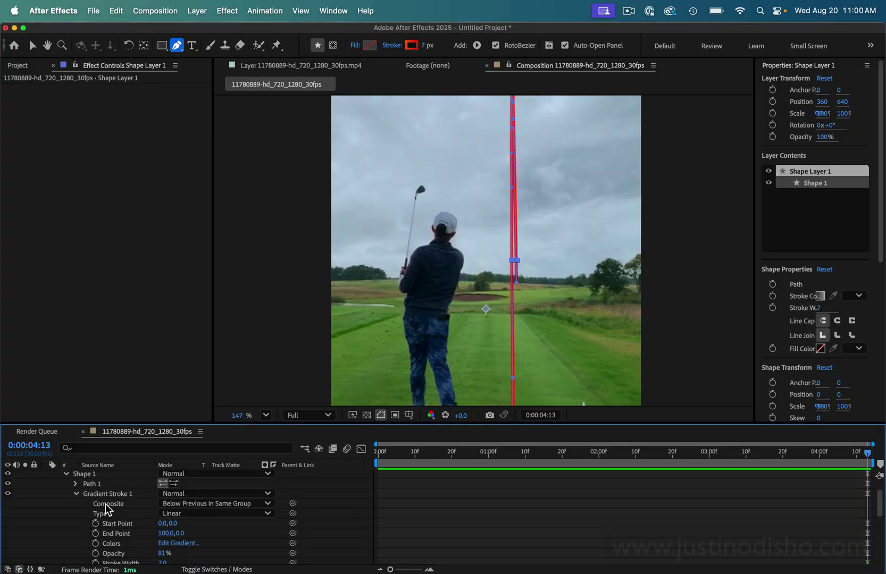
Step: Taper the gradient stroke's end to 17% length and 5% width, and add a dash
{"action": "scroll", "coordinate": [117, 503], "scroll_direction": "down", "scroll_amount": 10}
{"action": "left_click", "coordinate": [165, 497]}
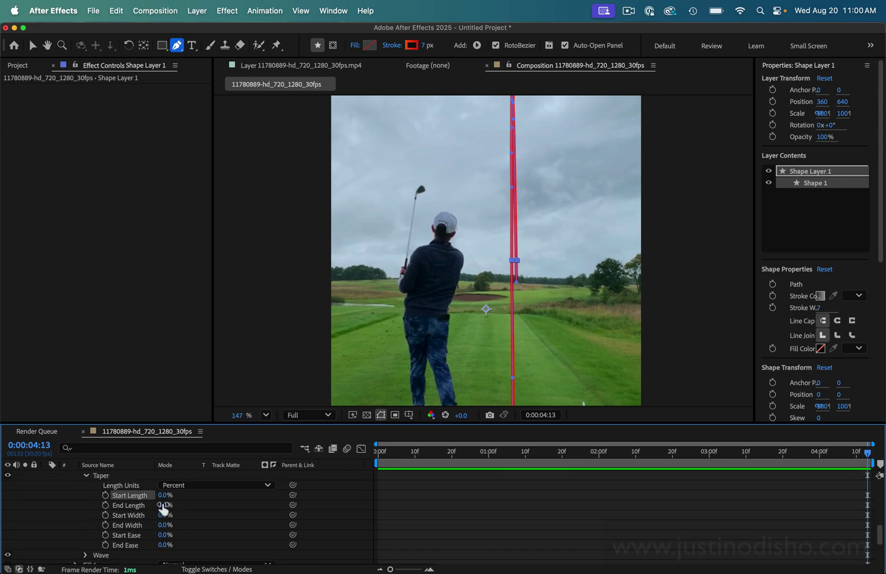
{"action": "left_click_drag", "start_coordinate": [164, 506], "coordinate": [177, 505]}
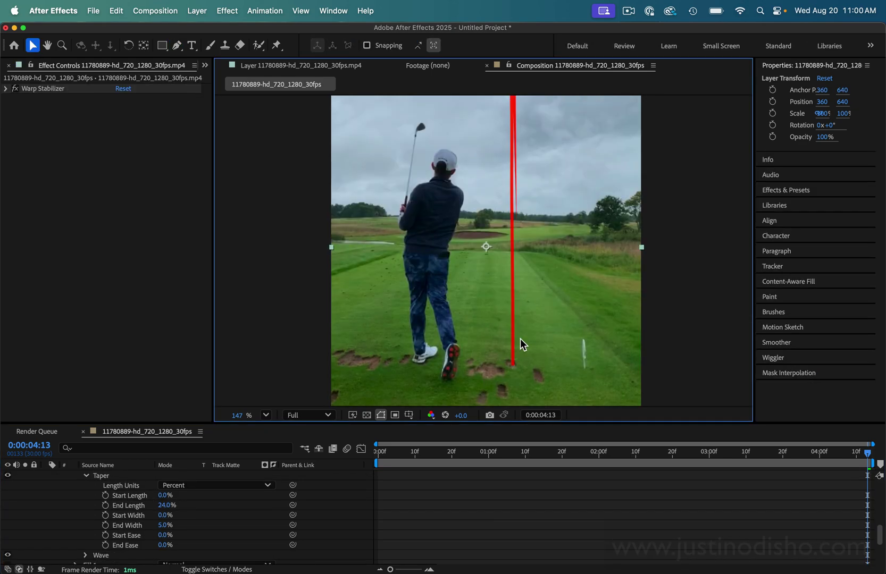
{"action": "key", "text": "shift+Down"}
{"action": "key", "text": "shift+Down"}
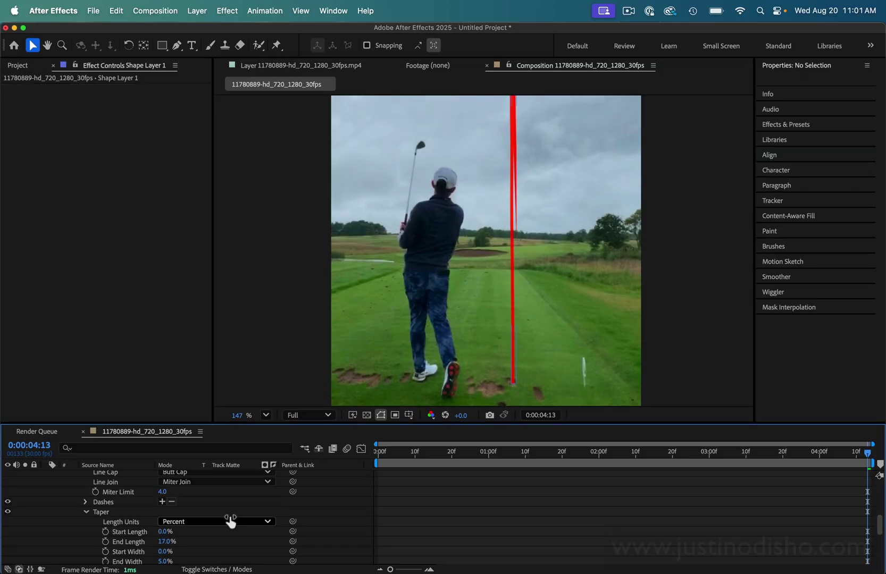
{"action": "left_click", "coordinate": [162, 502]}
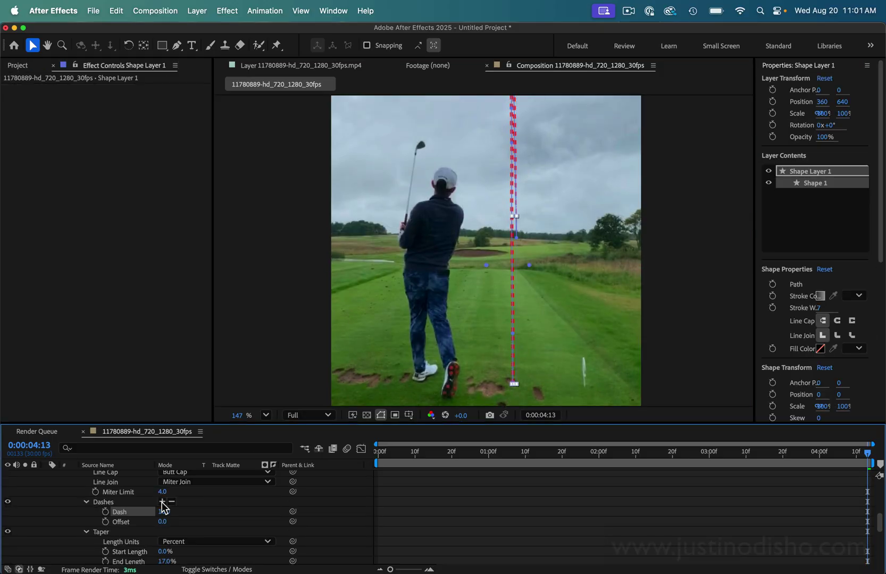
{"action": "left_click", "coordinate": [257, 376]}
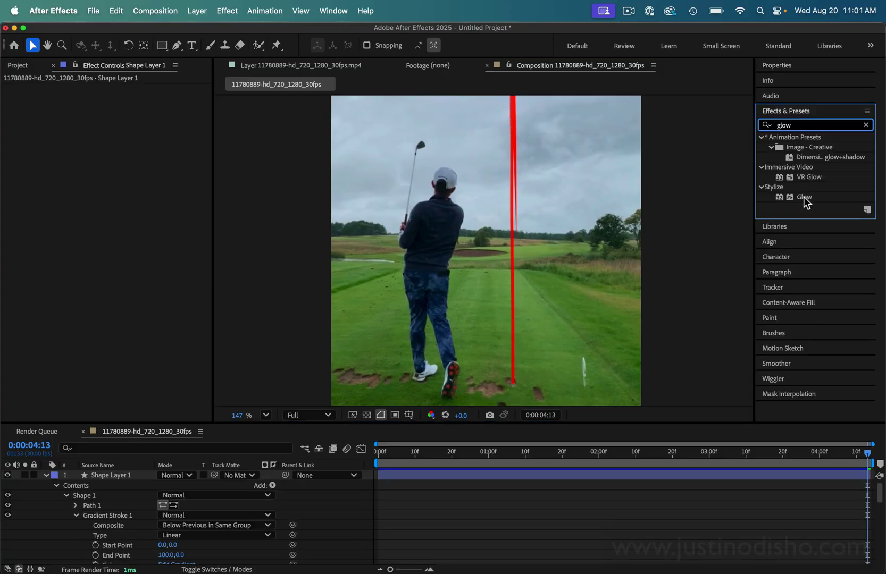
Step: Drop Stylize > Glow from Effects & Presets onto Shape Layer 1 and preview the glow
{"action": "mouse_move", "coordinate": [803, 197]}
{"action": "left_mouse_down"}
{"action": "mouse_move", "coordinate": [88, 473]}
{"action": "mouse_move", "coordinate": [99, 475]}
{"action": "left_mouse_up"}
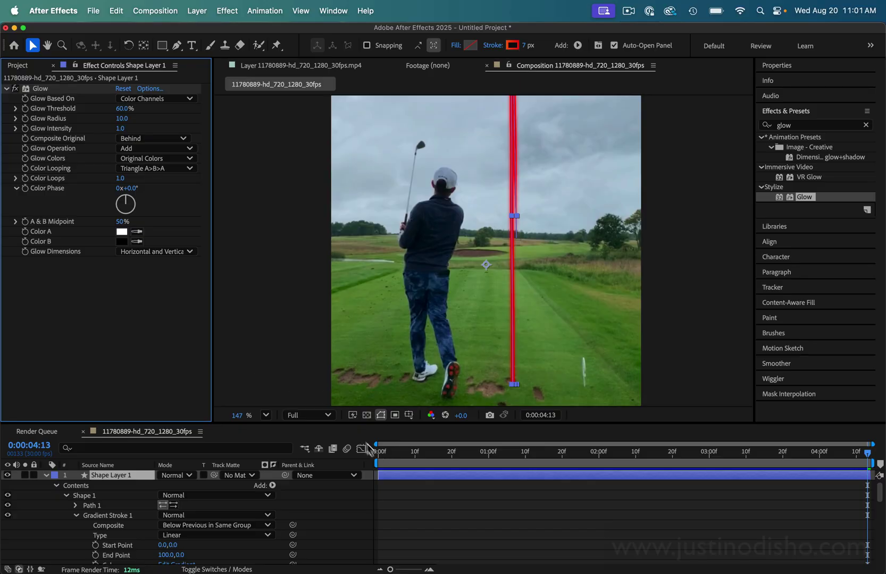
{"action": "left_click", "coordinate": [305, 291]}
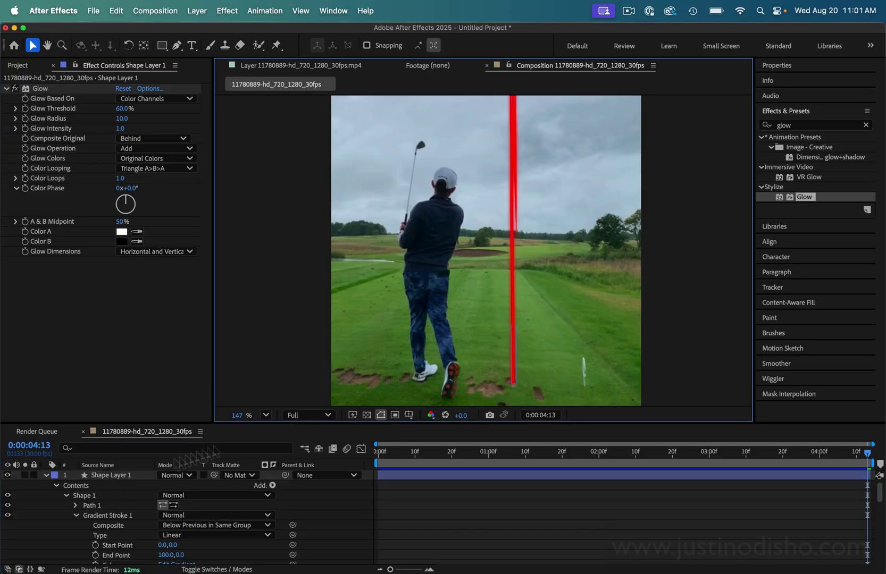
Step: Add Trim Paths 1 to the tracer shape and set its End to 0% on the first frame
{"action": "left_click", "coordinate": [227, 507]}
{"action": "left_click", "coordinate": [273, 485]}
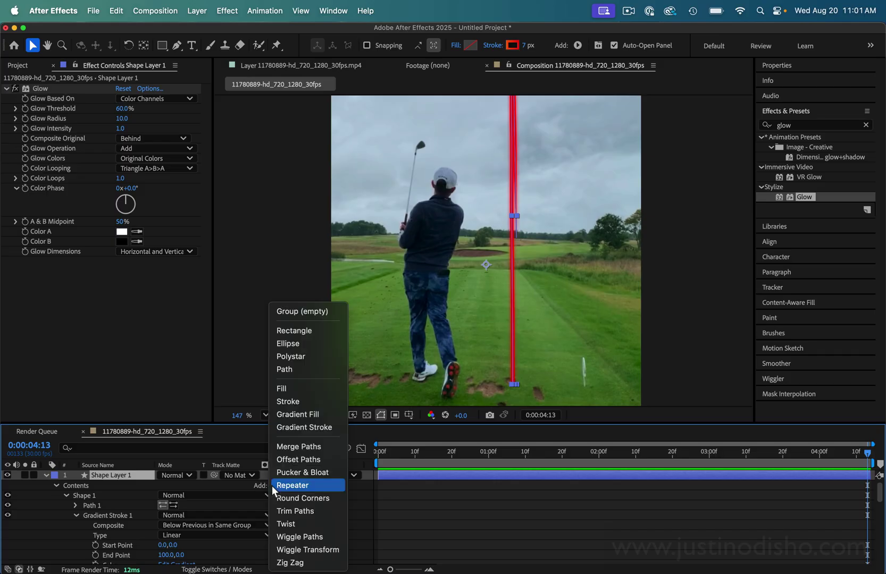
{"action": "left_click", "coordinate": [306, 510]}
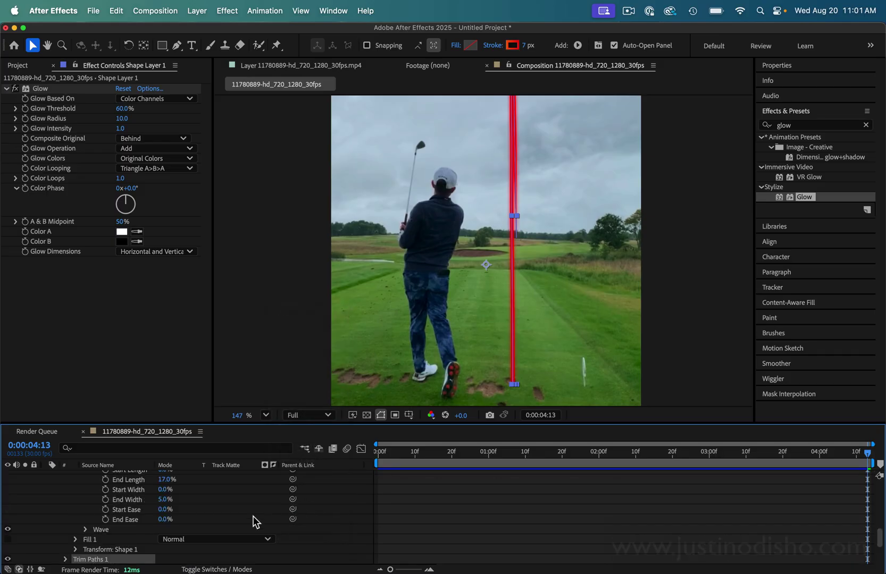
{"action": "scroll", "coordinate": [253, 516], "scroll_direction": "down", "scroll_amount": 5}
{"action": "left_click", "coordinate": [63, 507]}
{"action": "left_click", "coordinate": [65, 507]}
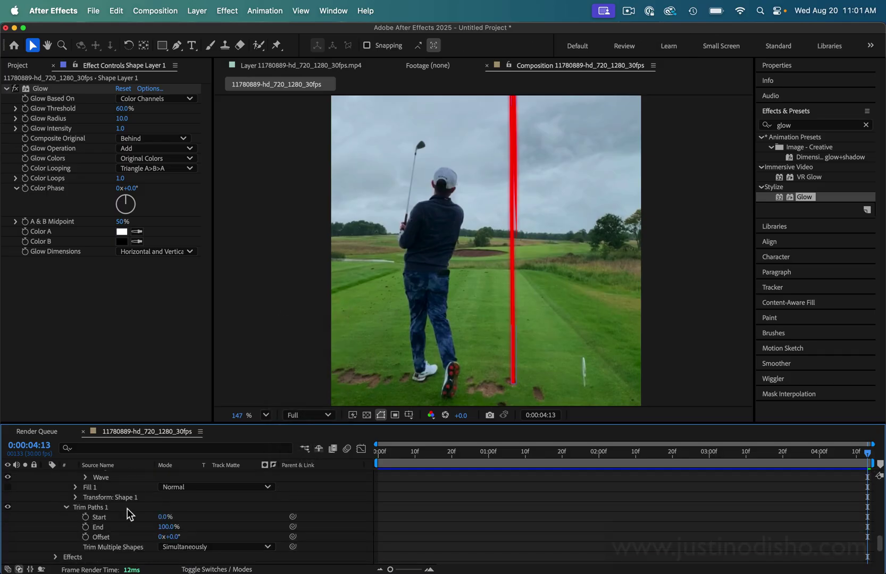
{"action": "left_click", "coordinate": [387, 451]}
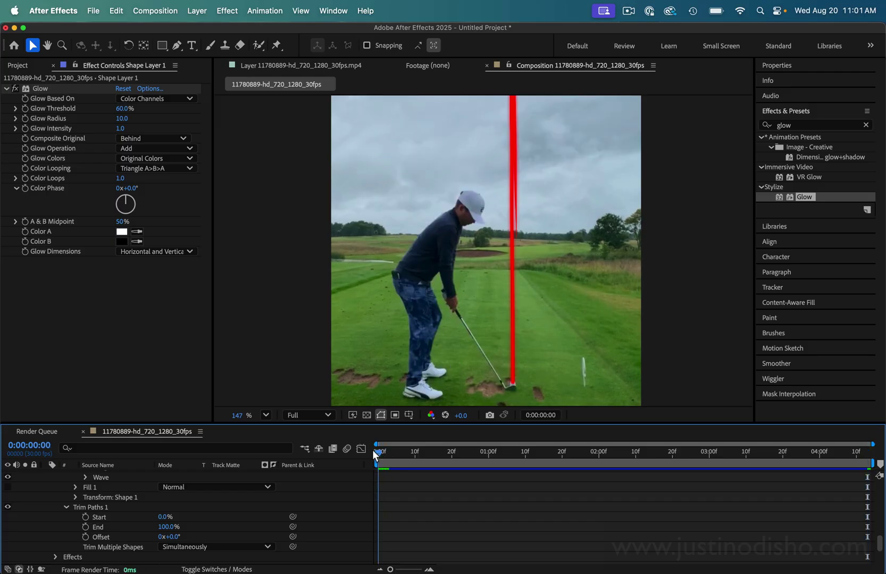
{"action": "left_click", "coordinate": [99, 517]}
{"action": "left_click_drag", "start_coordinate": [166, 527], "coordinate": [91, 537]}
Step: Set a starting Trim Paths End keyframe at 0% at 0:00:01:11
{"action": "key", "text": "space"}
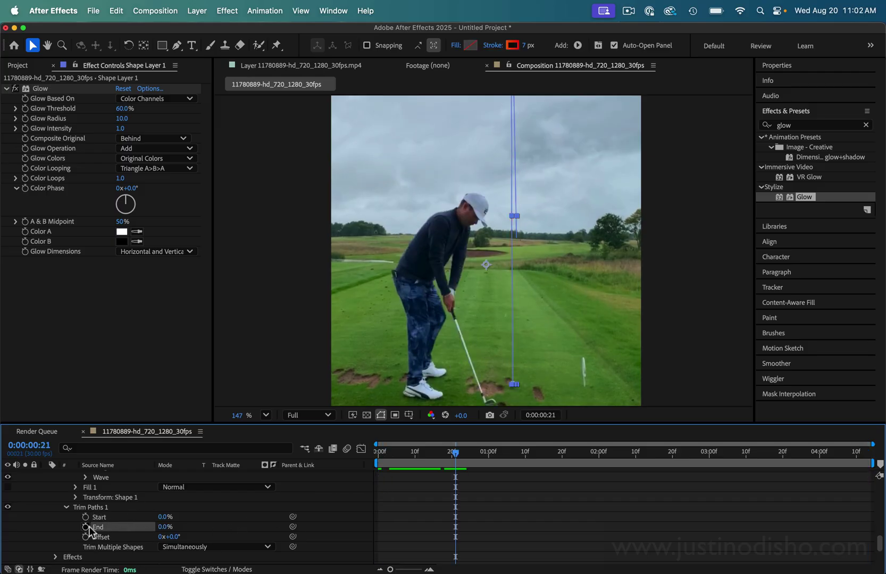
{"action": "left_click", "coordinate": [86, 526]}
{"action": "left_click", "coordinate": [528, 451]}
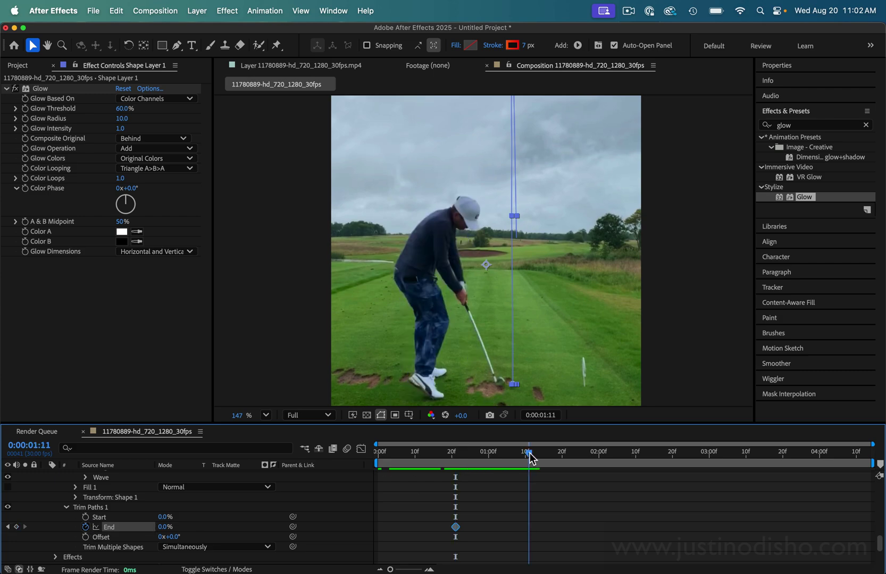
{"action": "scroll", "coordinate": [525, 363], "scroll_direction": "down", "scroll_amount": 2}
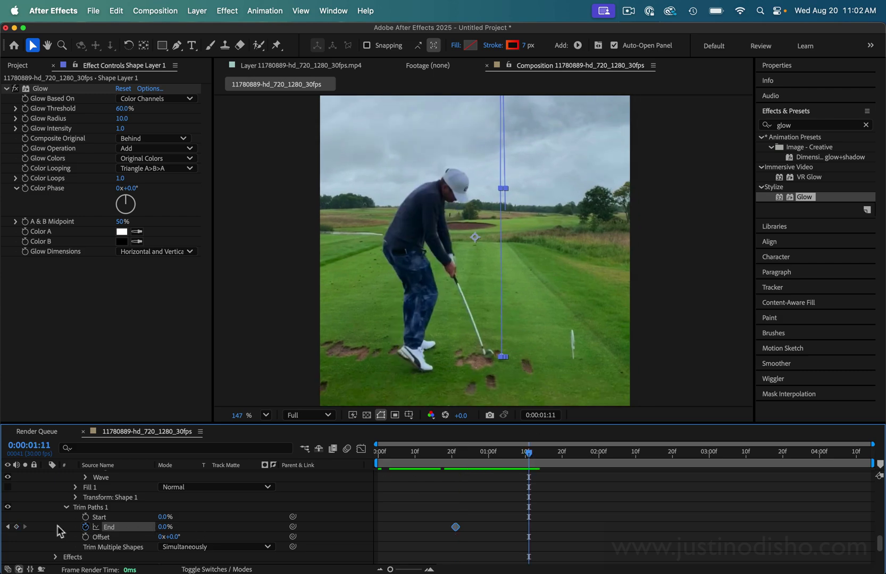
{"action": "left_click", "coordinate": [16, 527]}
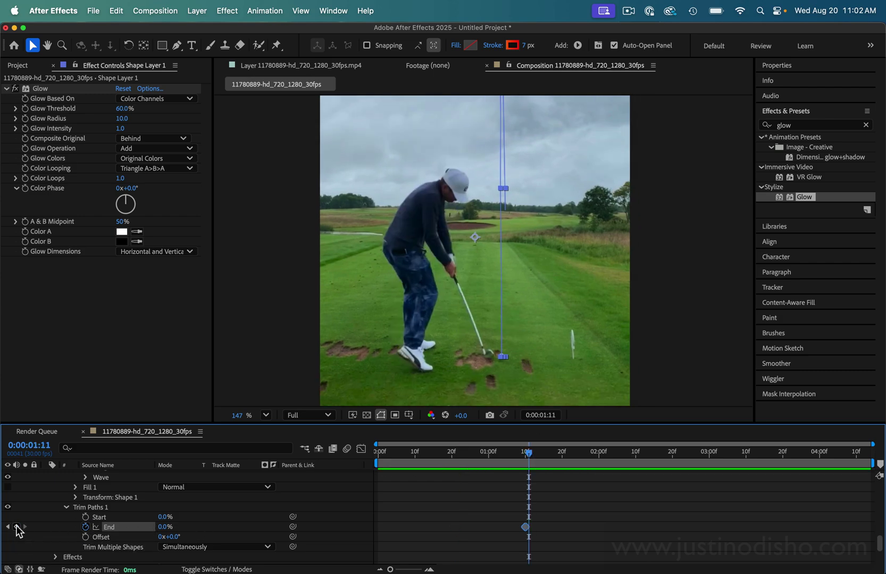
Step: Step forward and keyframe End at 12%, then about 41%, to follow the ball
{"action": "left_click", "coordinate": [532, 452]}
{"action": "scroll", "coordinate": [509, 323], "scroll_direction": "up", "scroll_amount": 6}
{"action": "scroll", "coordinate": [509, 323], "scroll_direction": "down", "scroll_amount": 4}
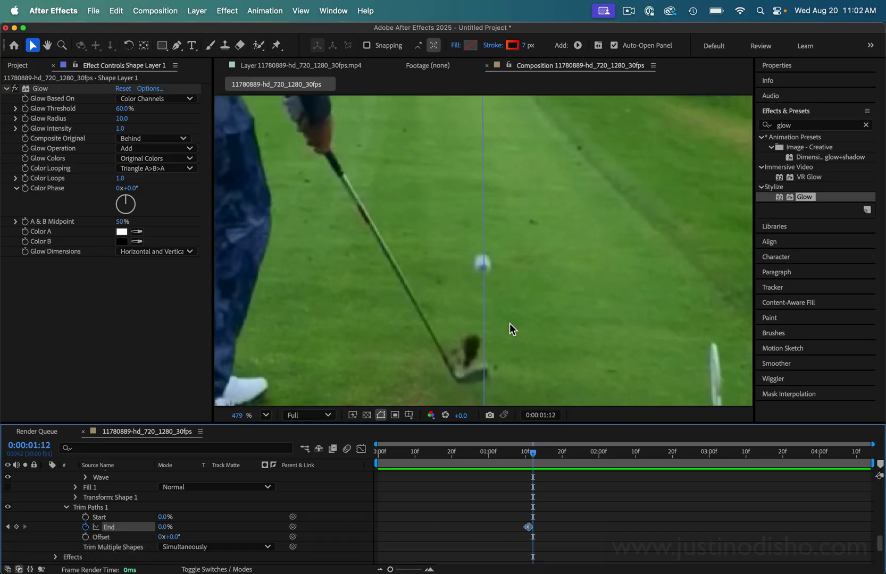
{"action": "scroll", "coordinate": [509, 323], "scroll_direction": "down", "scroll_amount": 2}
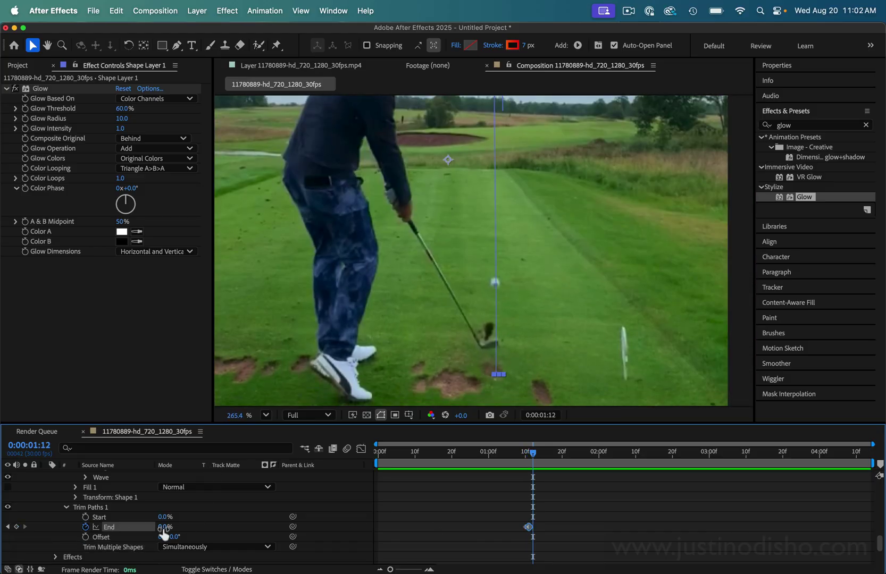
{"action": "left_click_drag", "start_coordinate": [163, 527], "coordinate": [169, 528]}
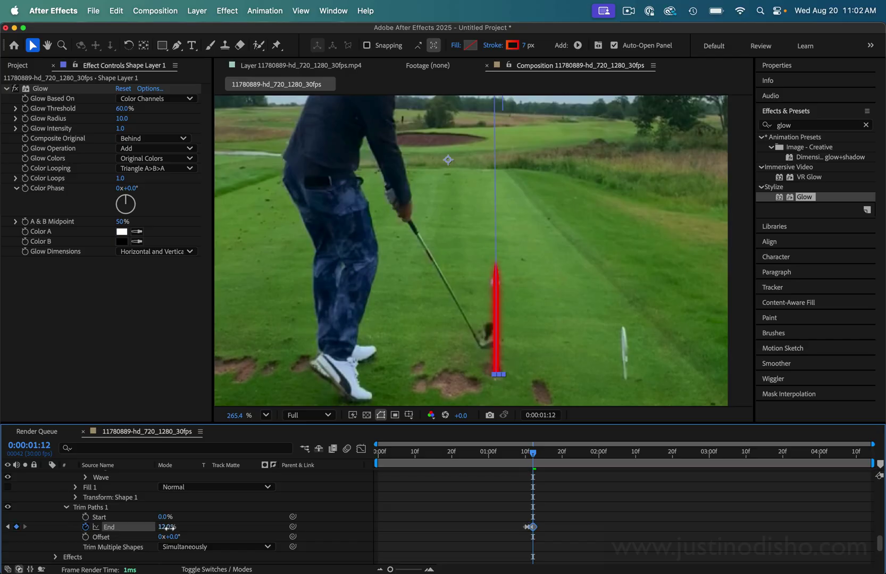
{"action": "left_click_drag", "start_coordinate": [536, 449], "coordinate": [547, 453]}
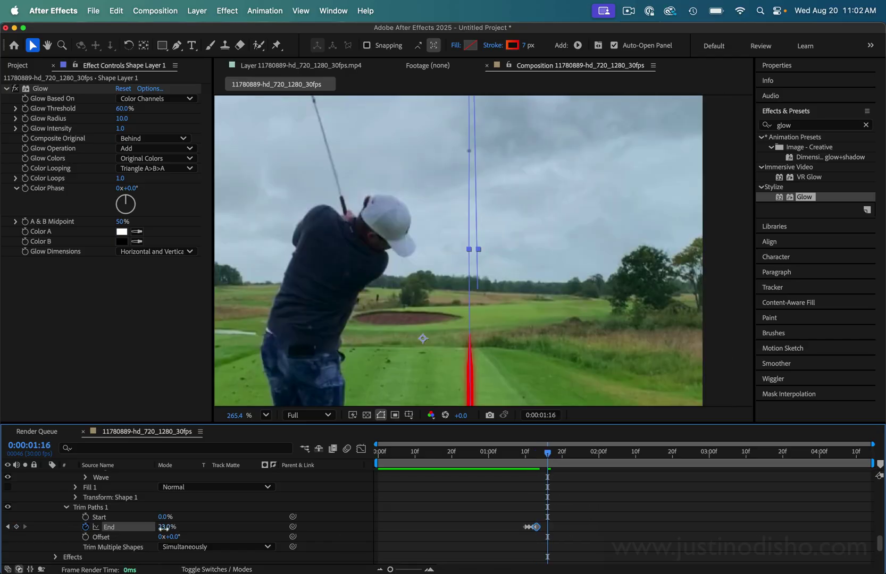
{"action": "left_click_drag", "start_coordinate": [164, 526], "coordinate": [169, 526]}
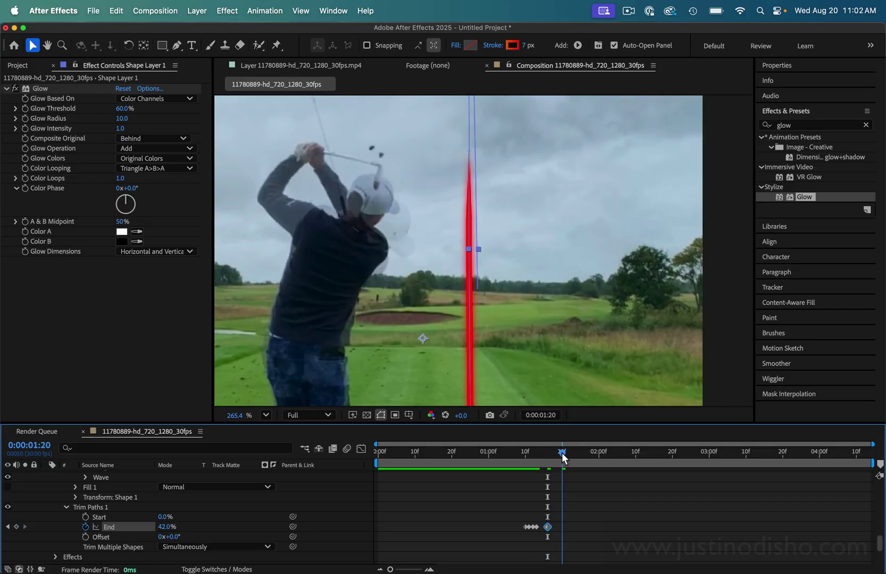
Step: Keyframe Trim Paths End at 62%, then 64% at 0:00:02:16
{"action": "scroll", "coordinate": [488, 245], "scroll_direction": "up", "scroll_amount": 10}
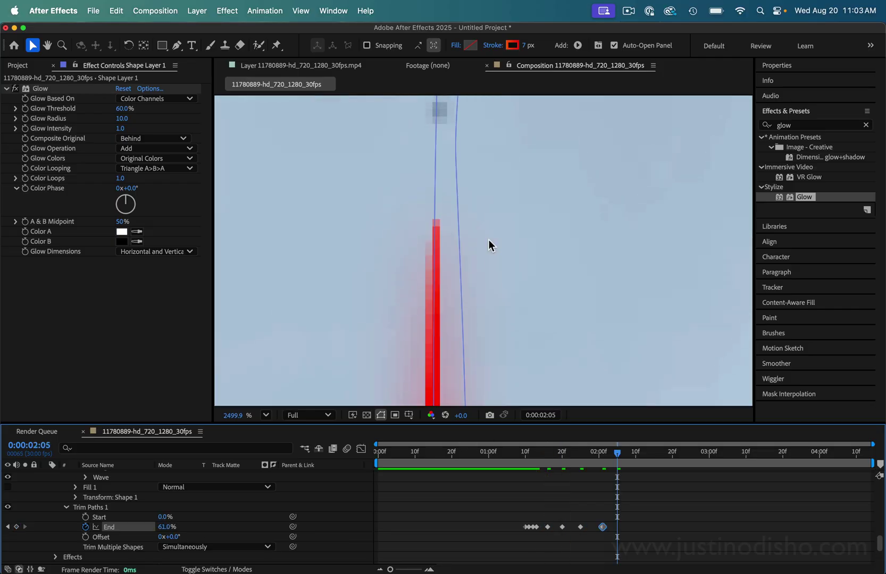
{"action": "scroll", "coordinate": [488, 241], "scroll_direction": "up", "scroll_amount": 3}
{"action": "left_click", "coordinate": [165, 527]}
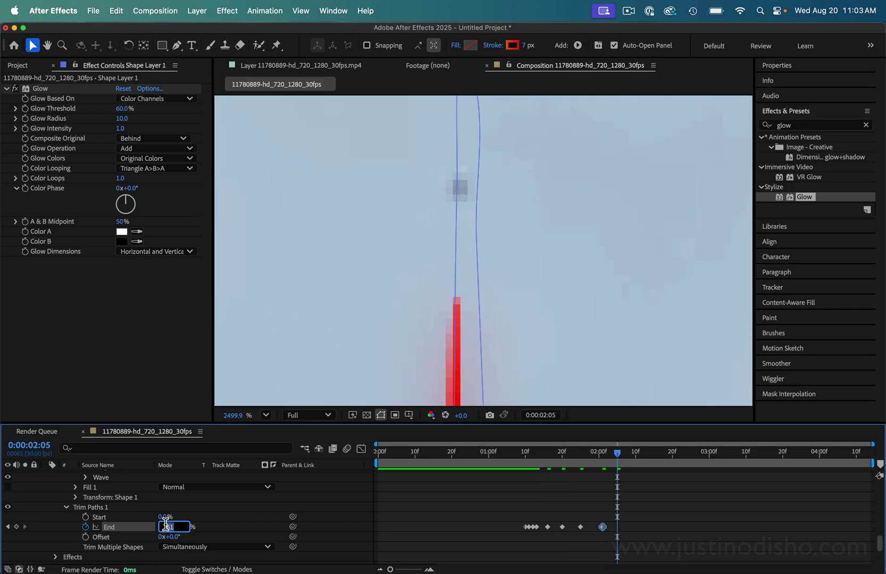
{"action": "key", "text": "Up"}
{"action": "left_click_drag", "start_coordinate": [621, 452], "coordinate": [628, 452]}
{"action": "scroll", "coordinate": [631, 456], "scroll_direction": "up", "scroll_amount": 5}
{"action": "key", "text": "super"}
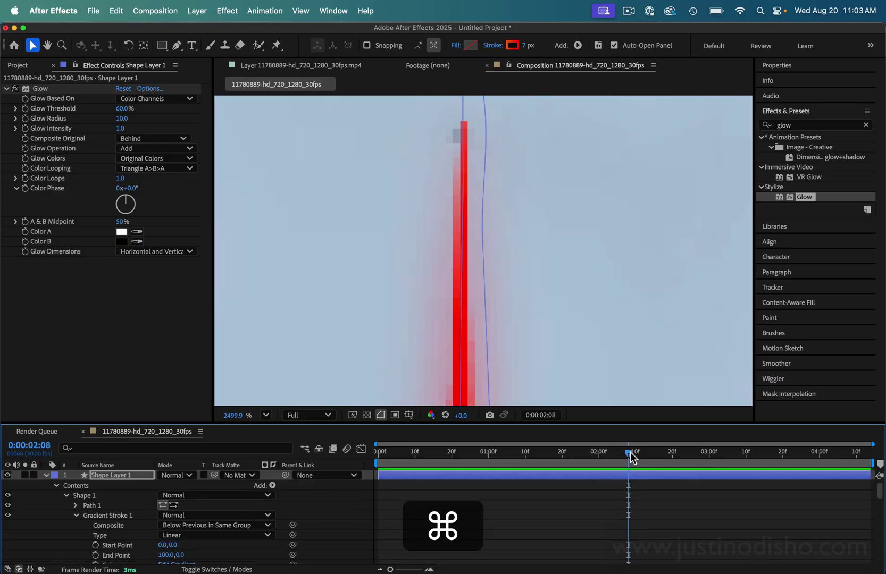
{"action": "key", "text": "super+Right"}
{"action": "key", "text": "super+Left"}
{"action": "key", "text": "super+Right"}
{"action": "key", "text": "super+Right"}
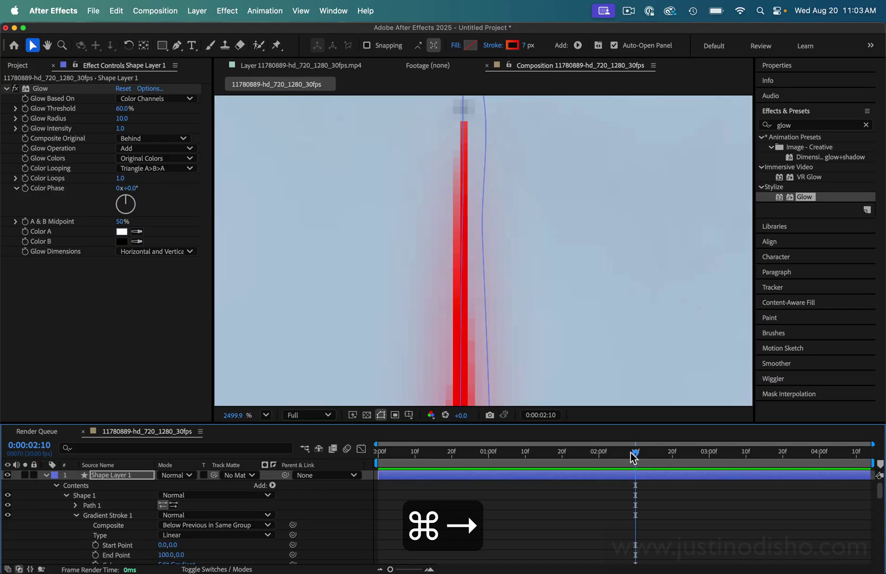
{"action": "left_click", "coordinate": [167, 499]}
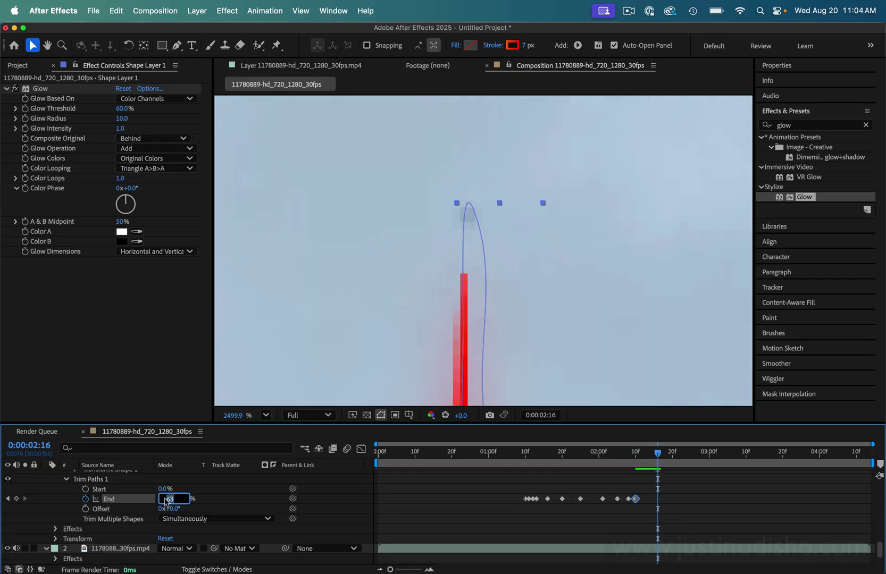
{"action": "key", "text": "Up"}
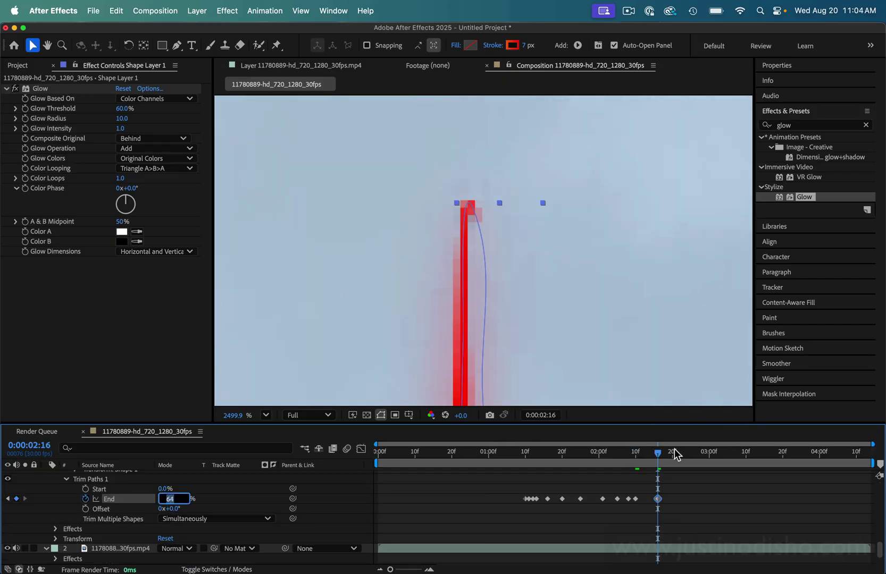
Step: Keyframe End at 67% at 3:14 and 72% at 4:13, then play back the tracer
{"action": "left_click_drag", "start_coordinate": [675, 453], "coordinate": [692, 453]}
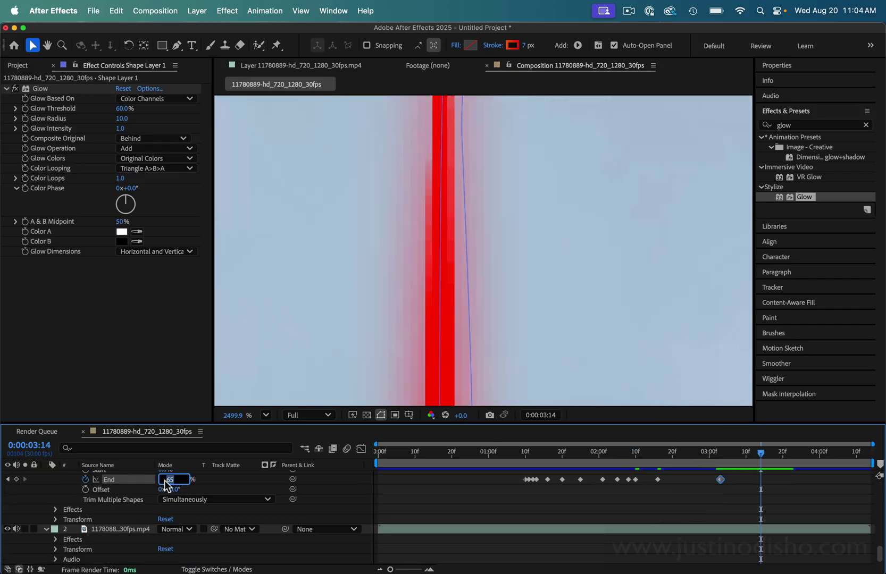
{"action": "key", "text": "Up"}
{"action": "key", "text": "Up"}
{"action": "key", "text": "Up"}
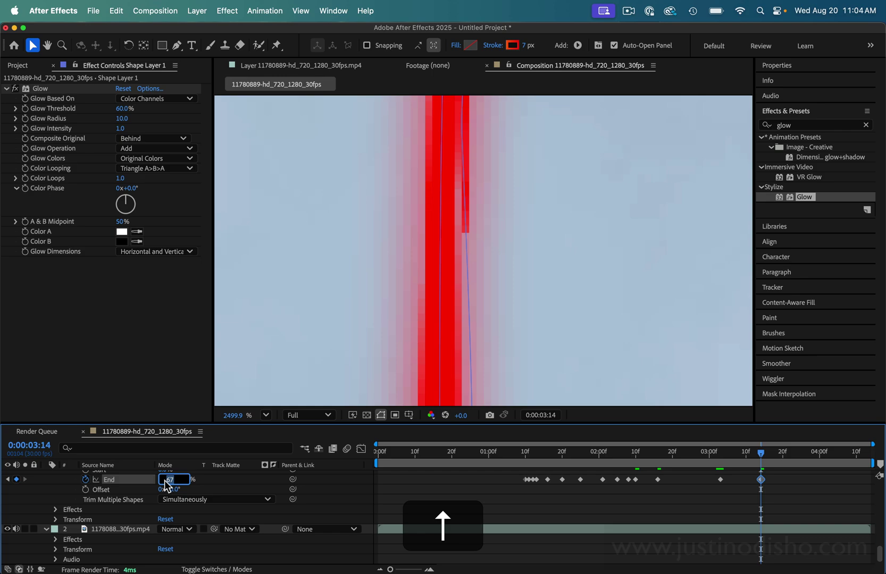
{"action": "key", "text": "Down"}
{"action": "left_click_drag", "start_coordinate": [810, 457], "coordinate": [868, 456]}
{"action": "scroll", "coordinate": [492, 178], "scroll_direction": "down", "scroll_amount": 7}
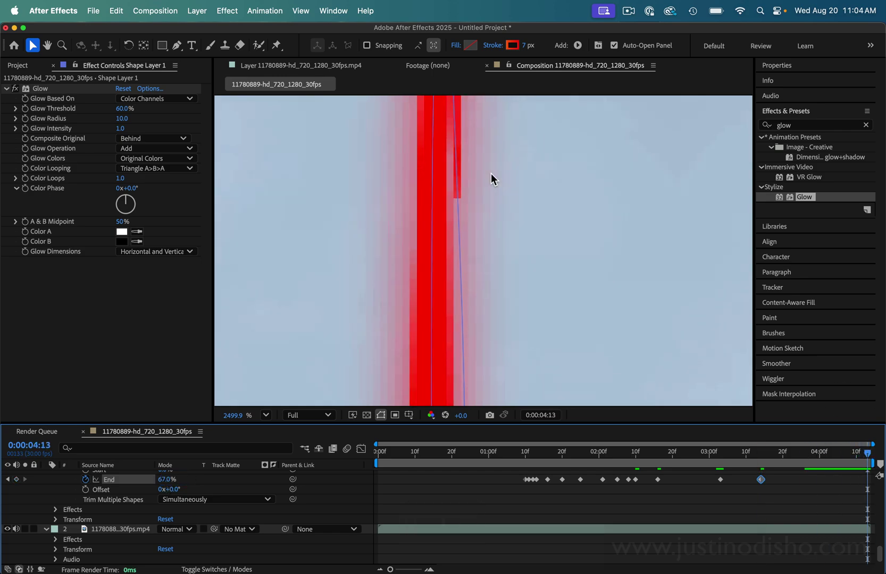
{"action": "left_click", "coordinate": [165, 480]}
{"action": "key", "text": "Up"}
{"action": "key", "text": "Up"}
{"action": "key", "text": "Up"}
{"action": "key", "text": "Up"}
{"action": "key", "text": "Up"}
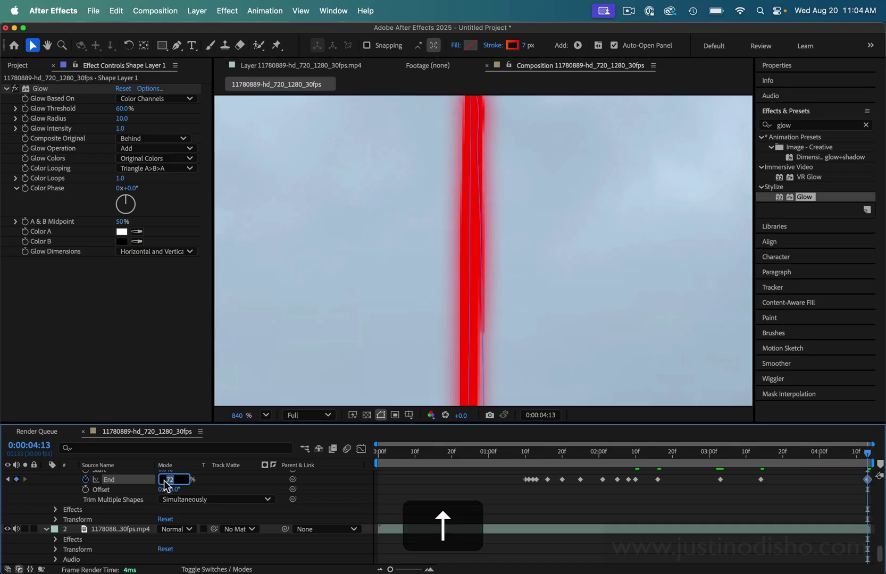
{"action": "left_click", "coordinate": [437, 452]}
{"action": "key", "text": "shift+/"}
{"action": "key", "text": "space"}
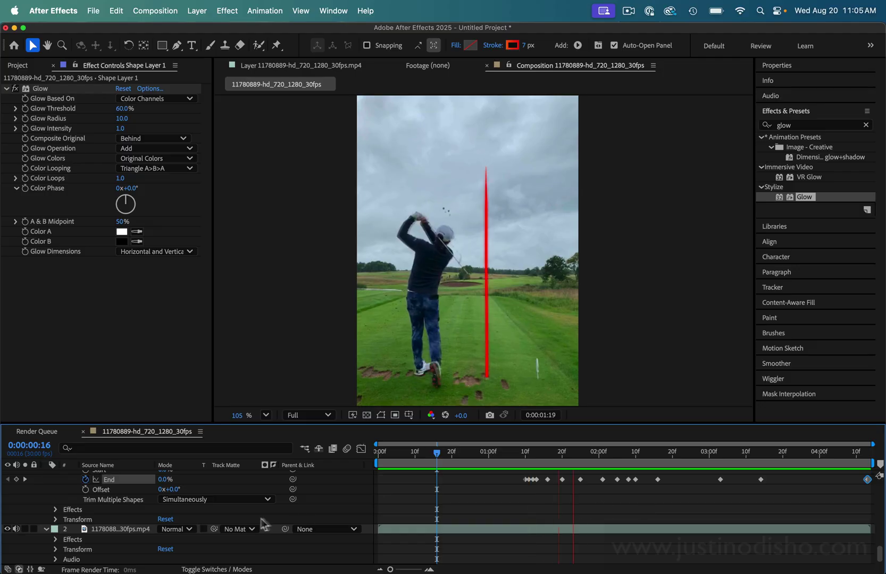
Step: Stop the preview and lengthen the tracer's Taper End Length to 42%
{"action": "key", "text": "space"}
{"action": "scroll", "coordinate": [133, 514], "scroll_direction": "up", "scroll_amount": 6}
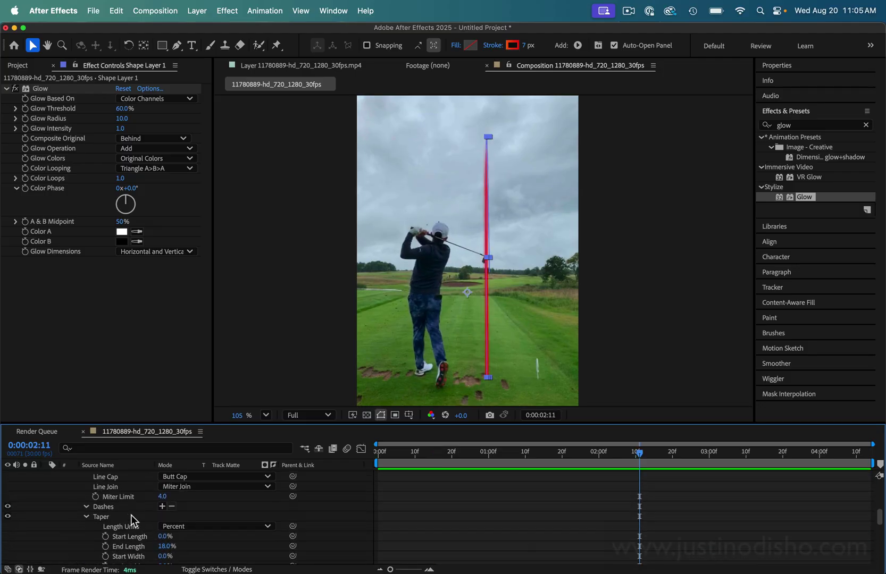
{"action": "scroll", "coordinate": [131, 514], "scroll_direction": "down", "scroll_amount": 1}
{"action": "left_click_drag", "start_coordinate": [164, 540], "coordinate": [180, 537]}
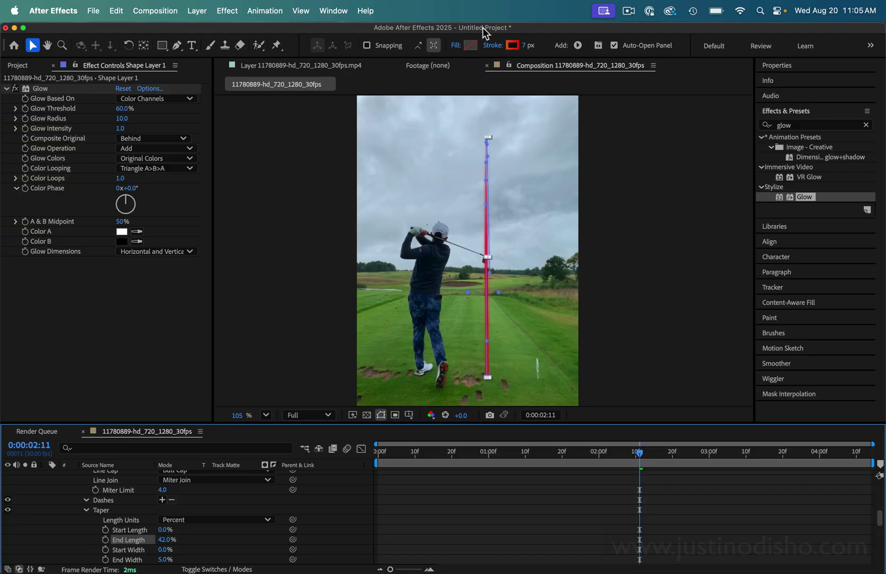
Step: Thicken the tracer stroke and change its colour from red to green
{"action": "left_click_drag", "start_coordinate": [526, 47], "coordinate": [533, 46]}
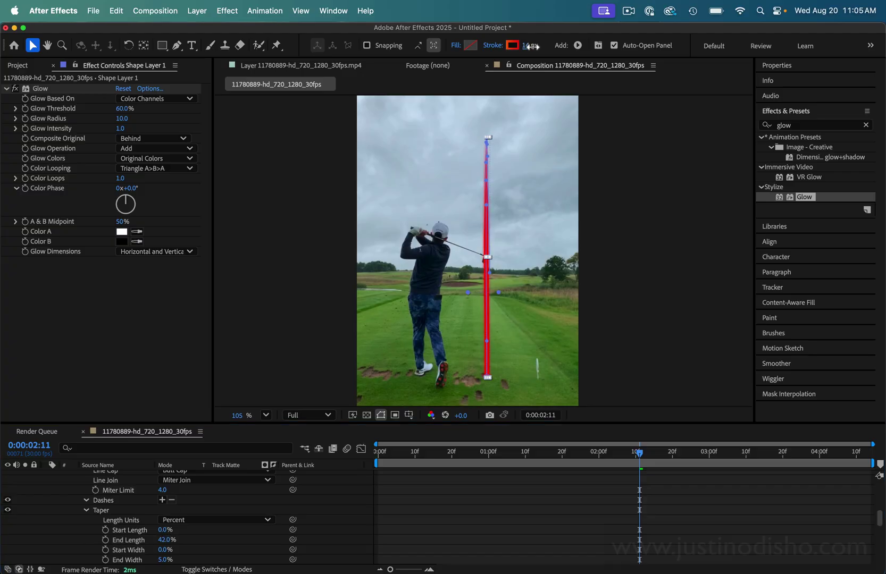
{"action": "left_click", "coordinate": [516, 47]}
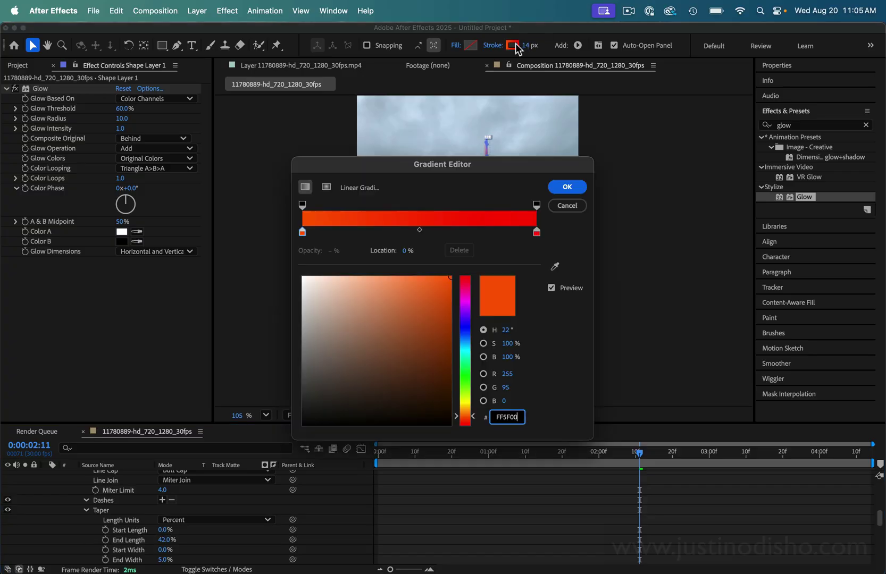
{"action": "left_click", "coordinate": [463, 375]}
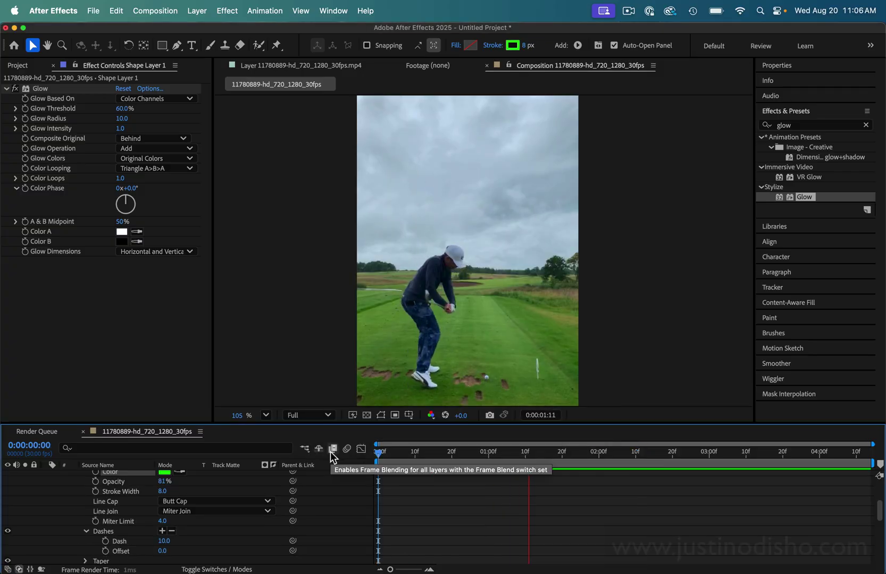